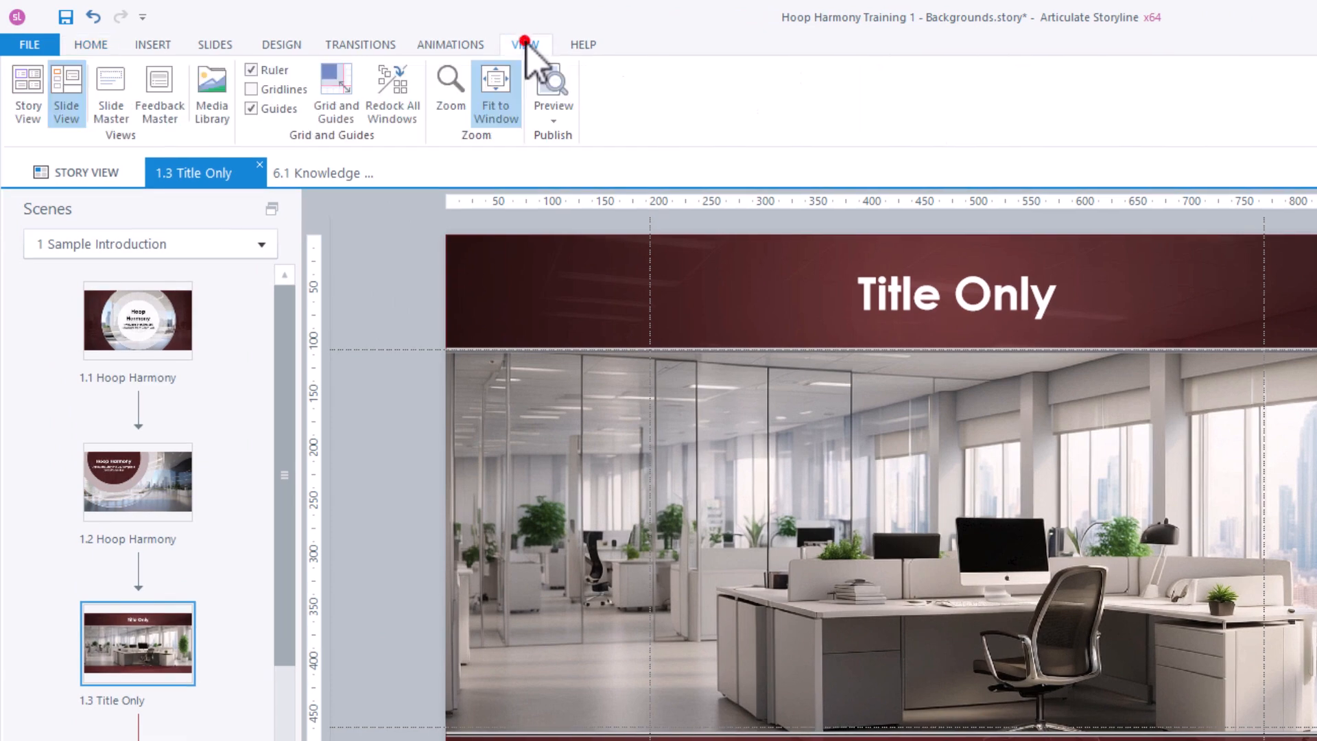
# Show the states of the bg image on the Hoop Harmony Standard Layouts slide master.
pyautogui.click(111, 94)
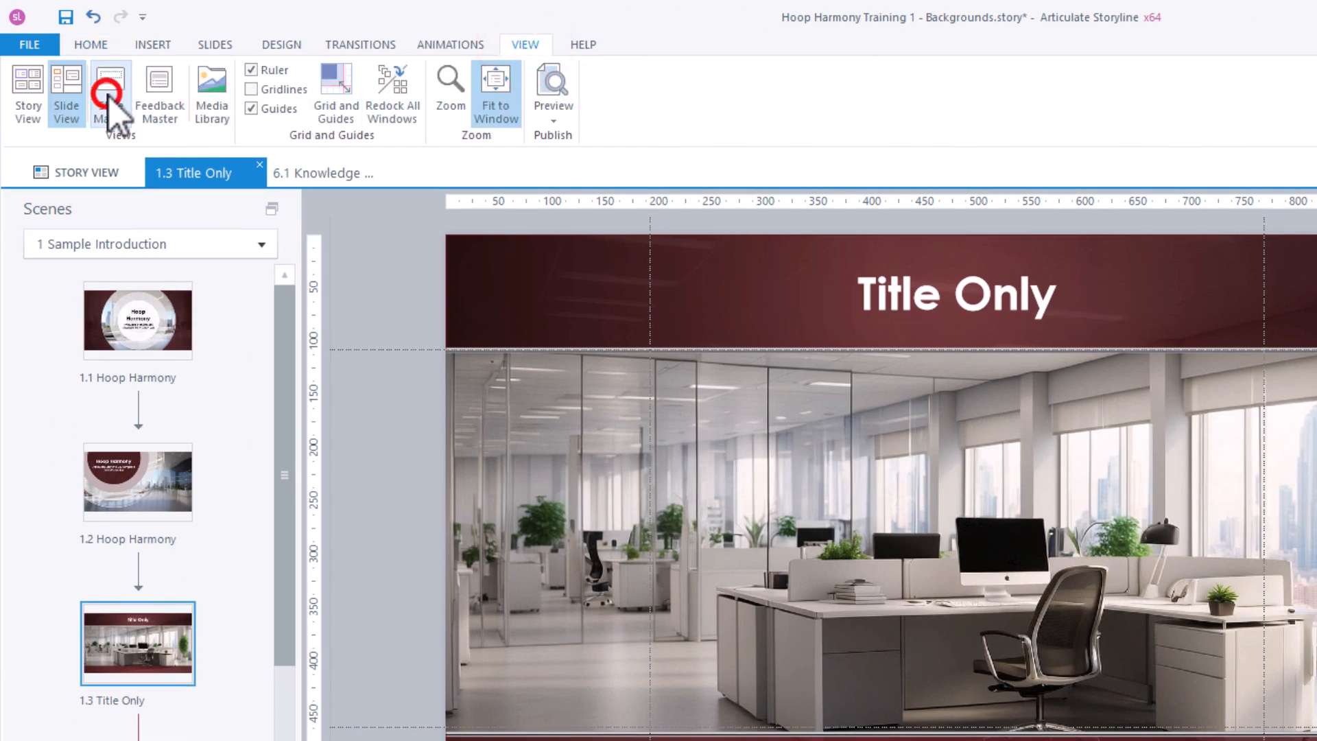
pyautogui.click(182, 247)
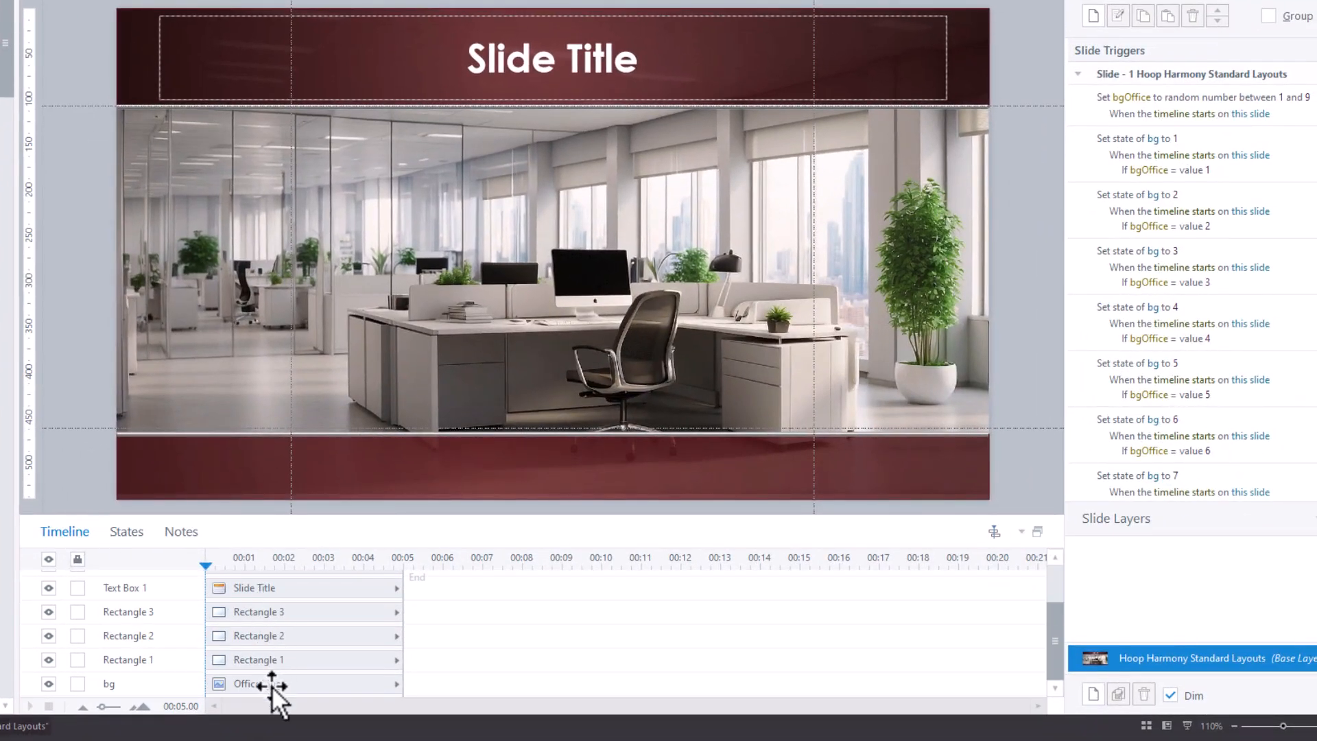
pyautogui.click(272, 685)
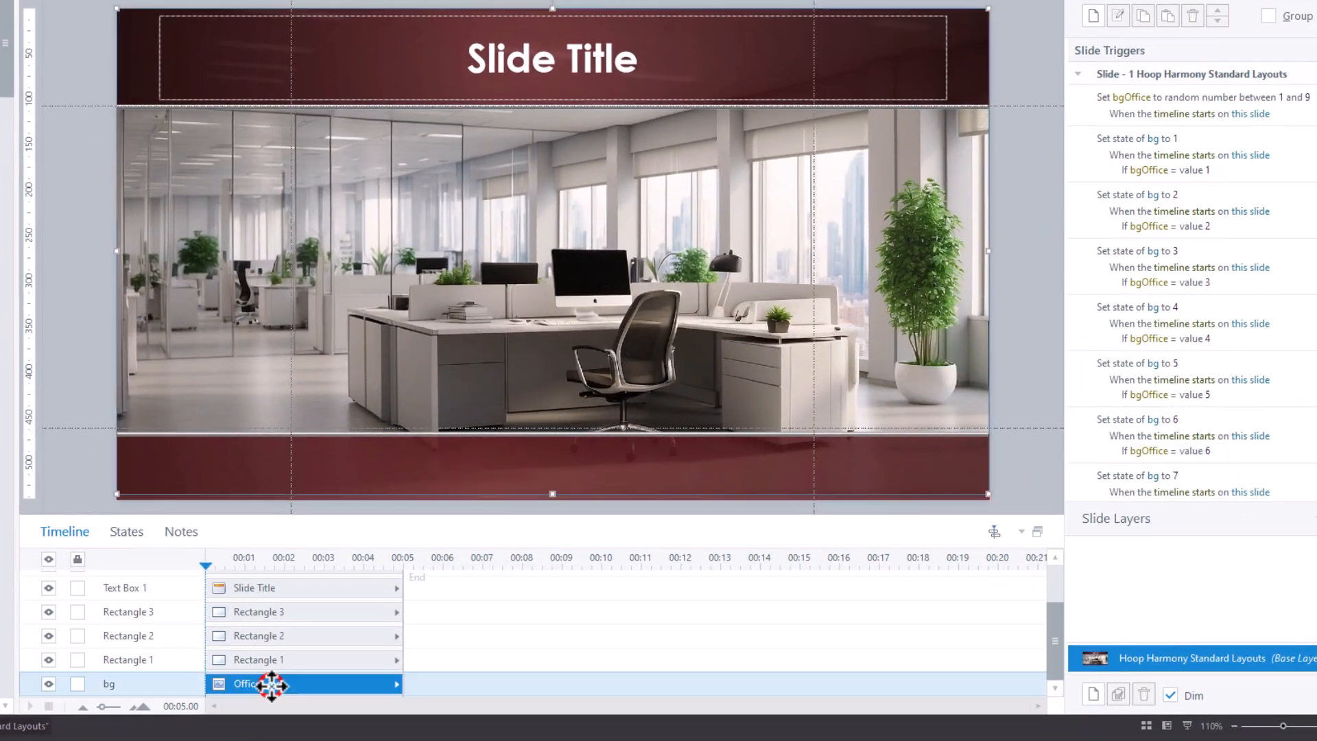
pyautogui.click(126, 533)
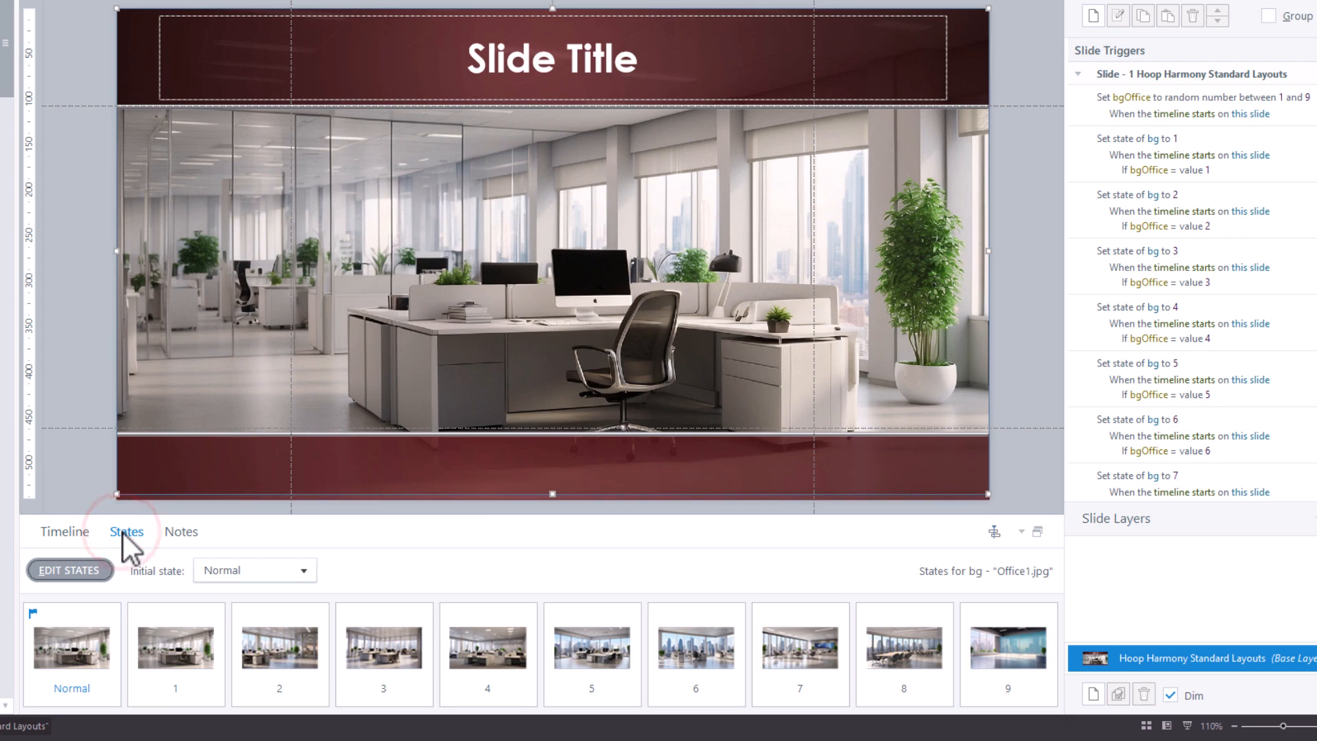
# Preview states 2 through 9 of the bg image on the Hoop Harmony Standard Layouts master.
pyautogui.click(277, 661)
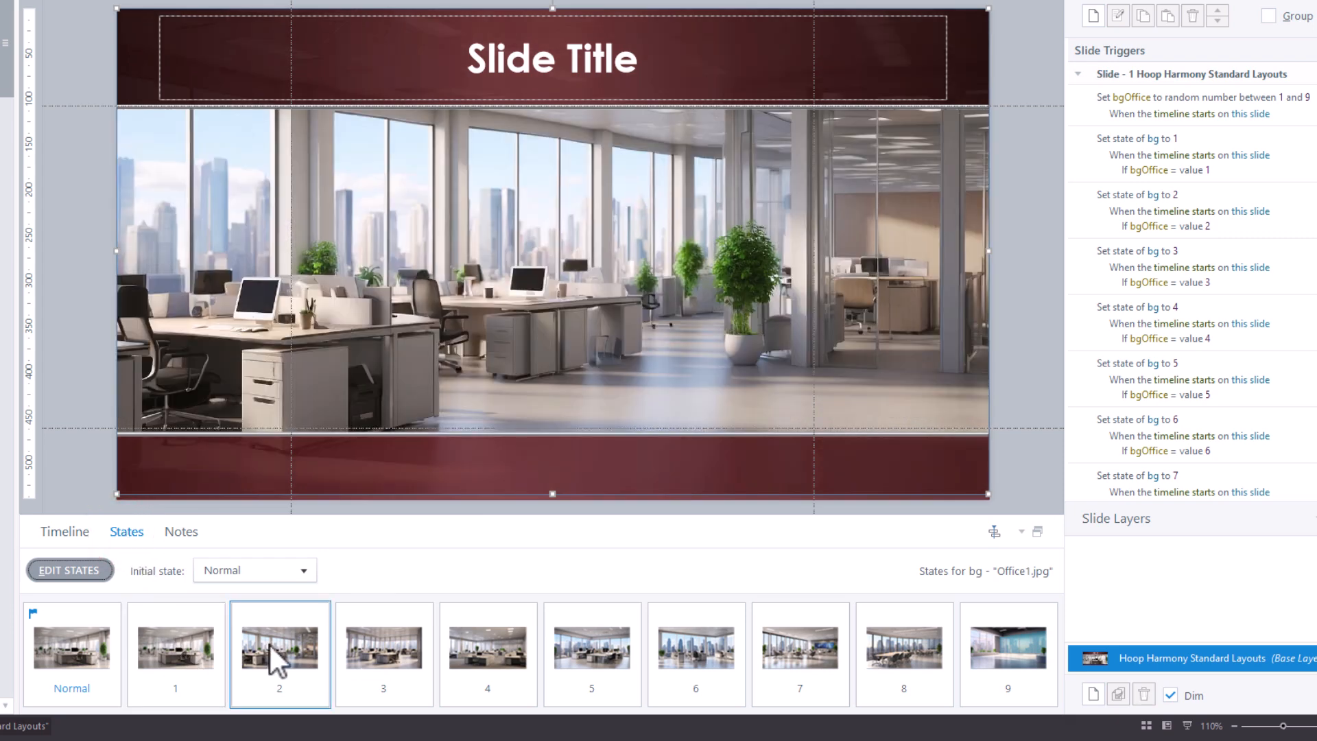
pyautogui.click(355, 662)
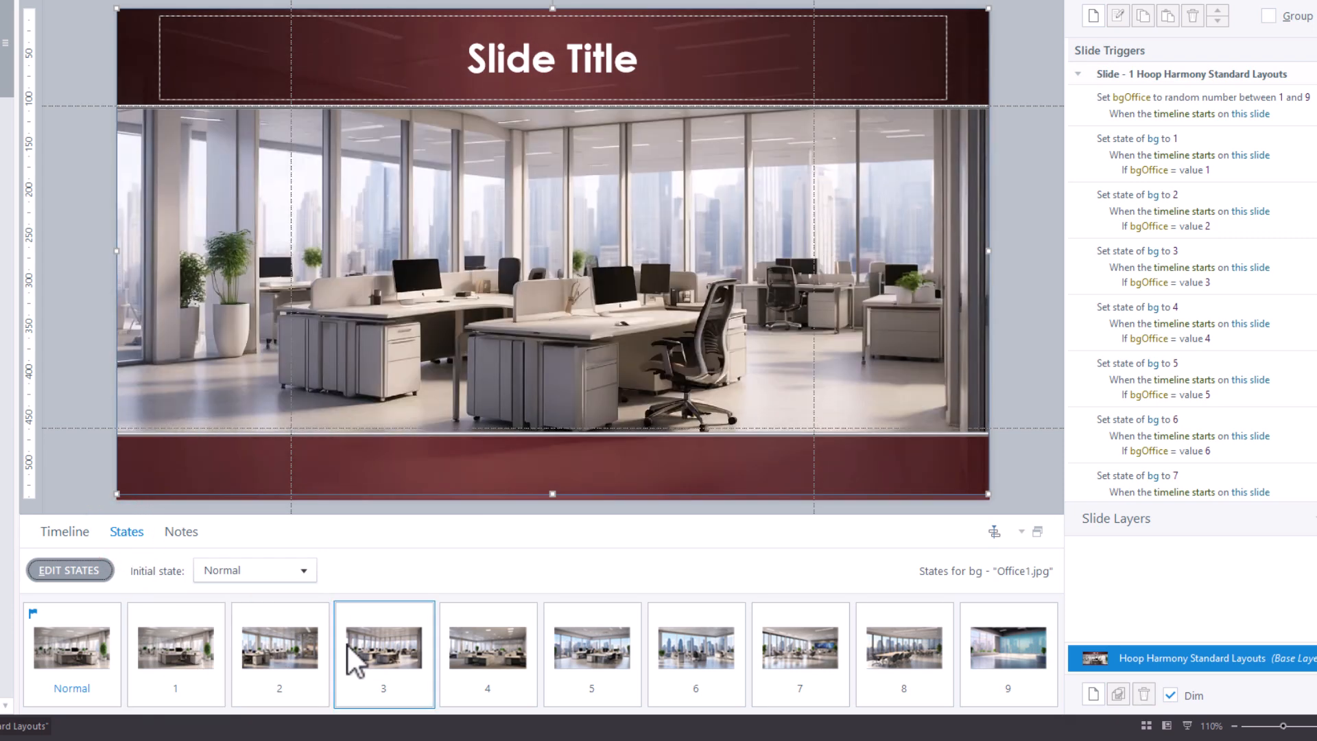
pyautogui.click(450, 656)
pyautogui.click(562, 652)
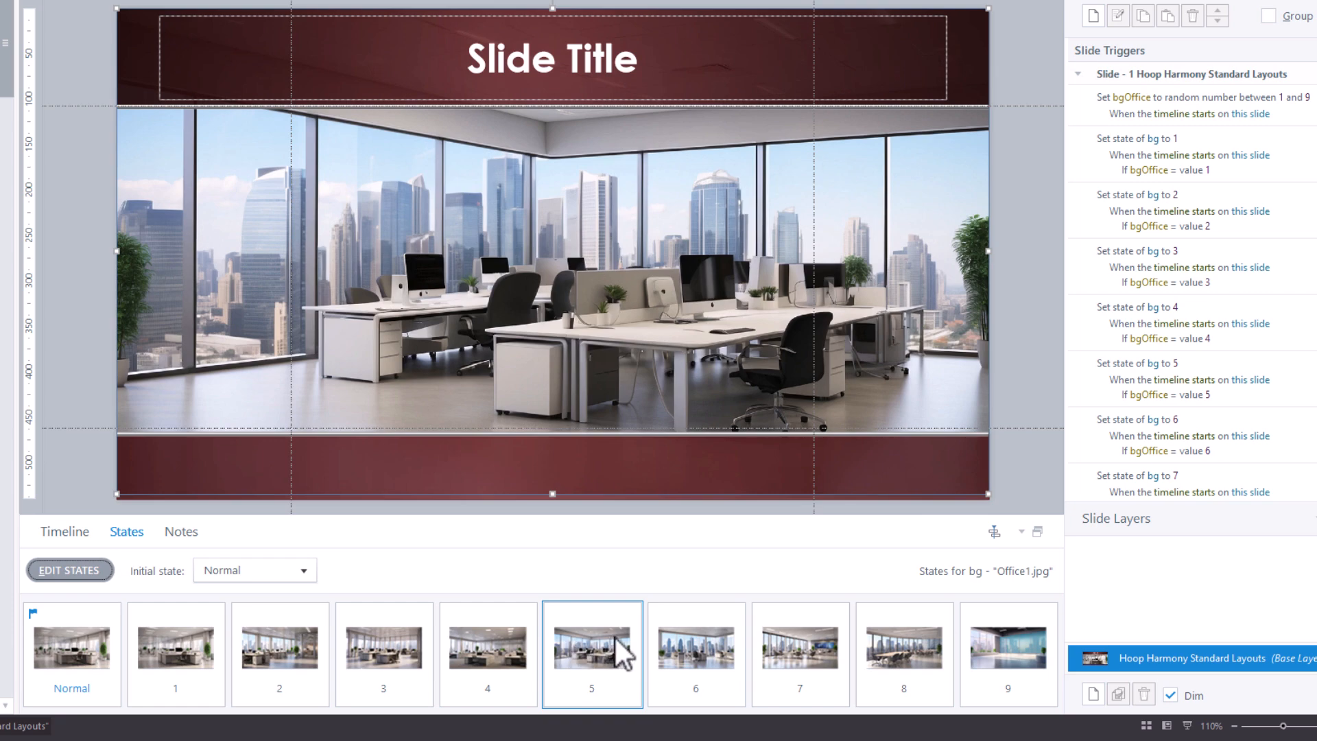
pyautogui.click(689, 655)
pyautogui.click(823, 672)
pyautogui.click(884, 669)
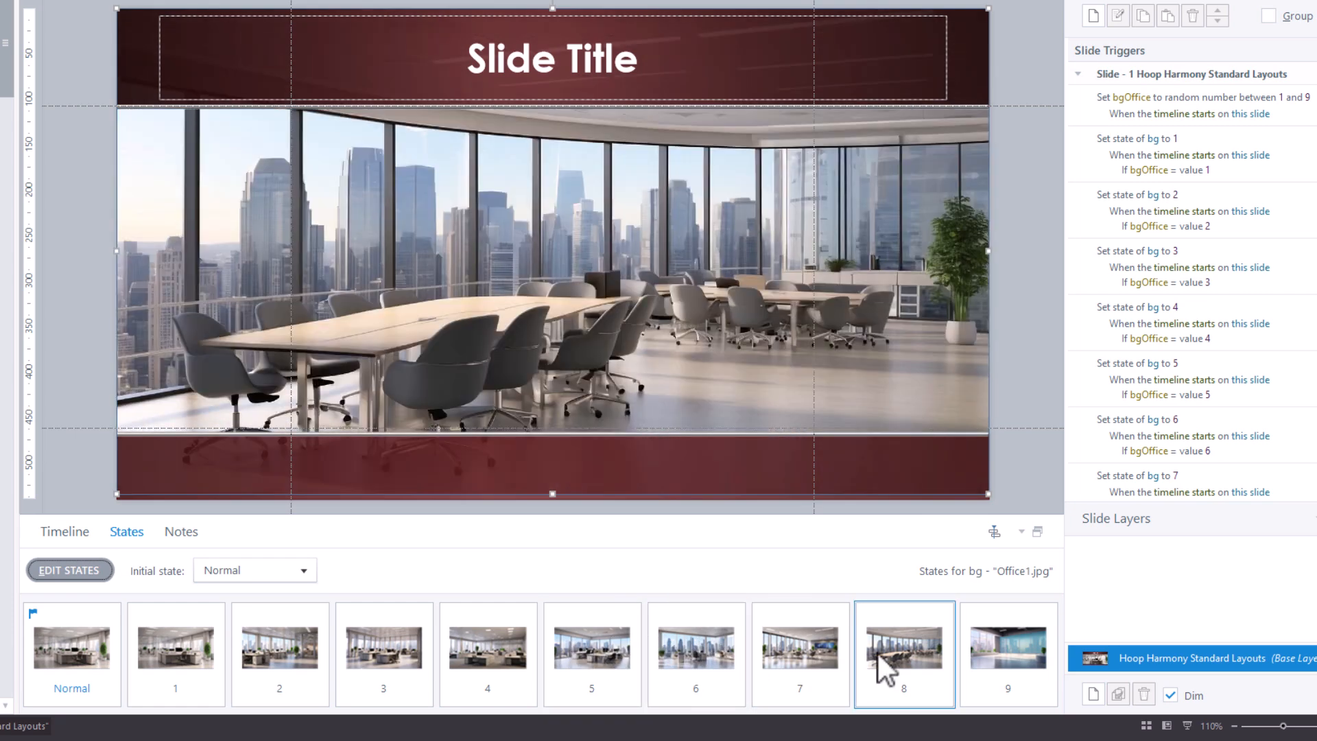
pyautogui.click(974, 658)
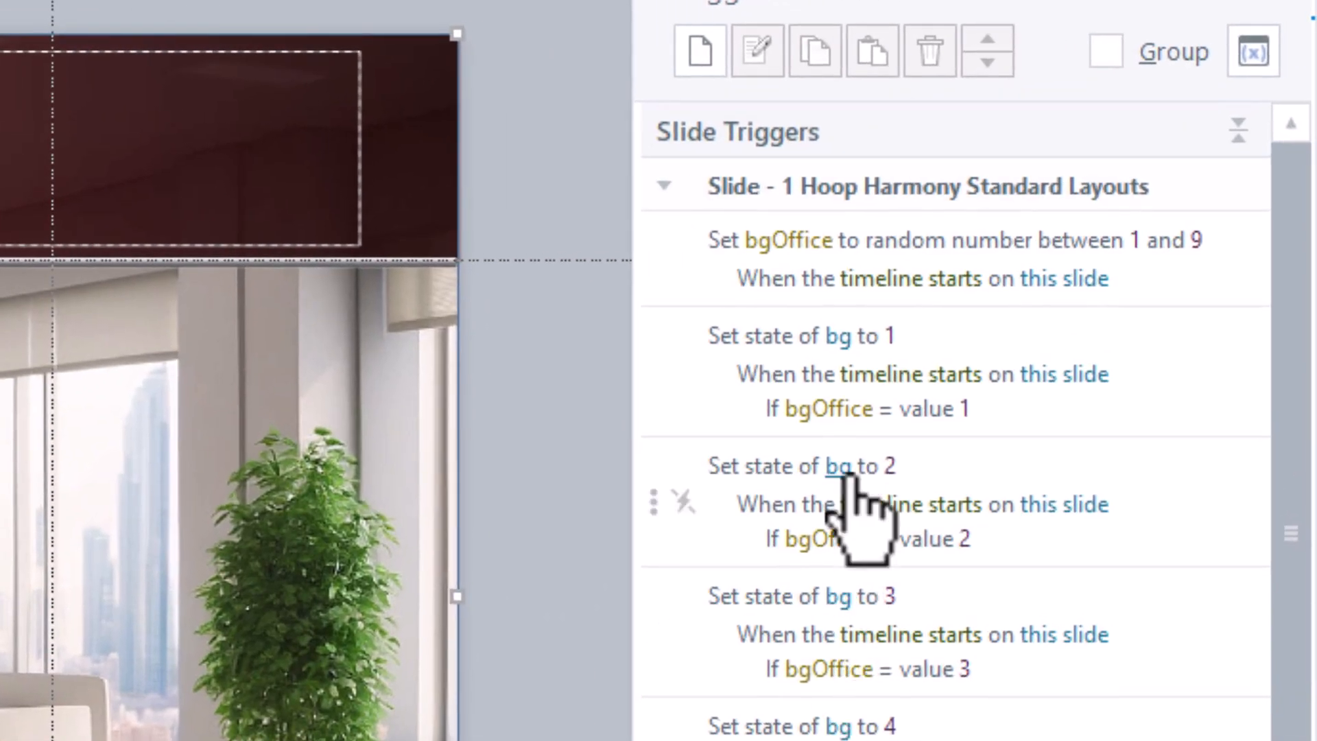
# Examine the master's slide triggers that randomize bgOffice and set the matching bg state.
pyautogui.click(1176, 242)
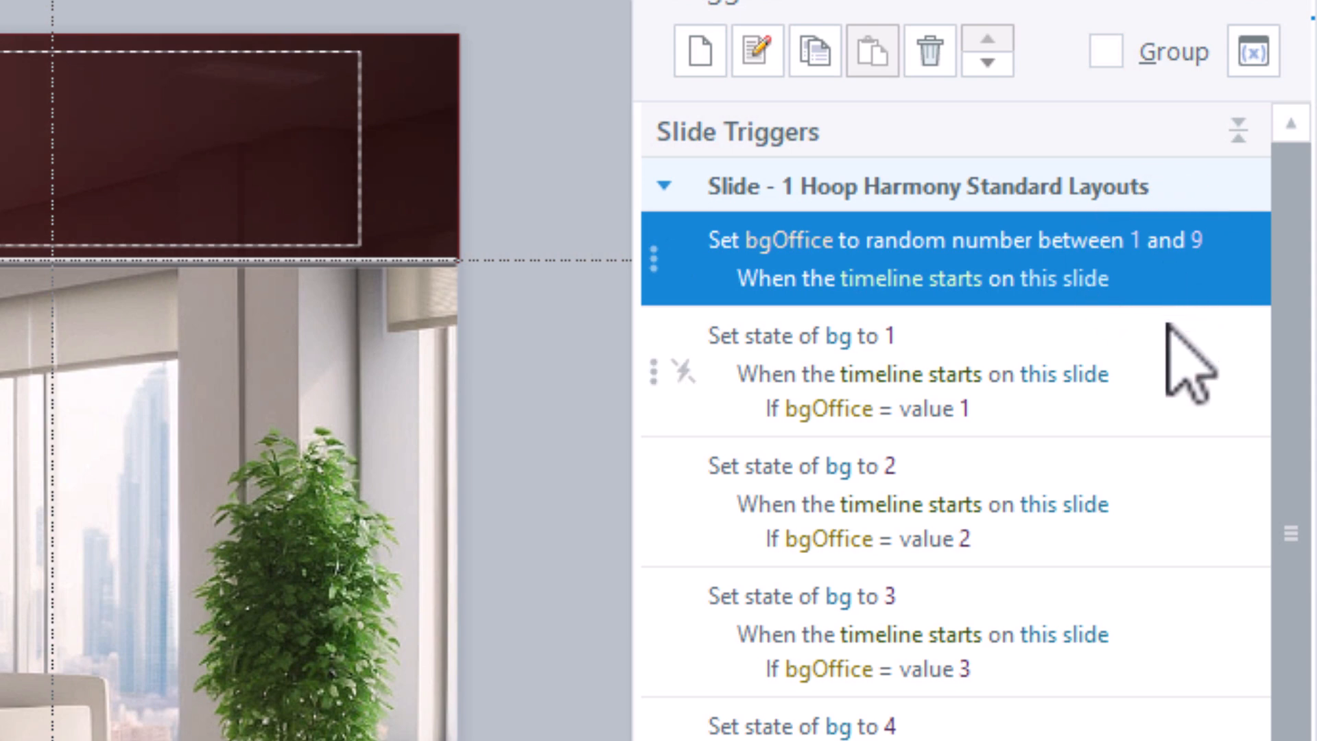
pyautogui.click(1165, 373)
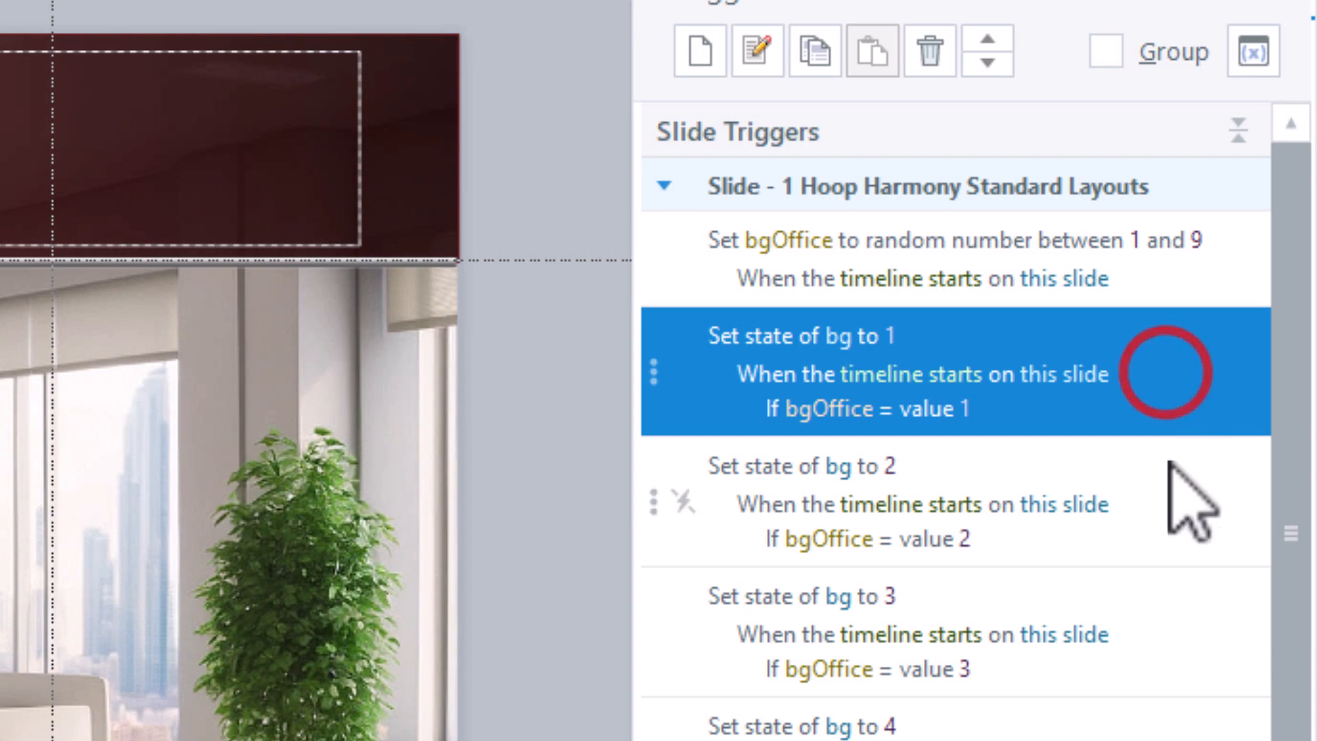
pyautogui.click(1167, 490)
pyautogui.click(1168, 628)
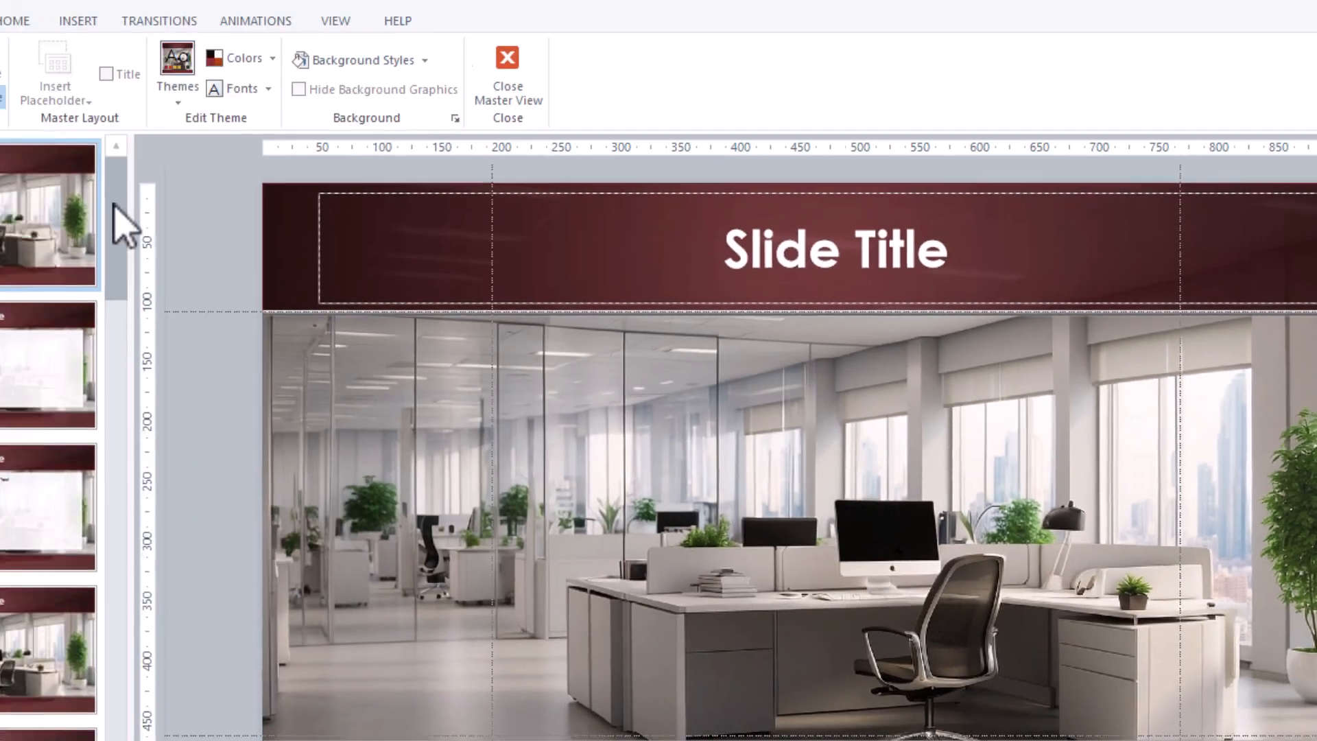
# Show the states of the bg 1 image on the Hoop Harmony Special Shapes slide master.
pyautogui.moveTo(120, 223); pyautogui.dragTo(143, 446)
pyautogui.click(124, 433)
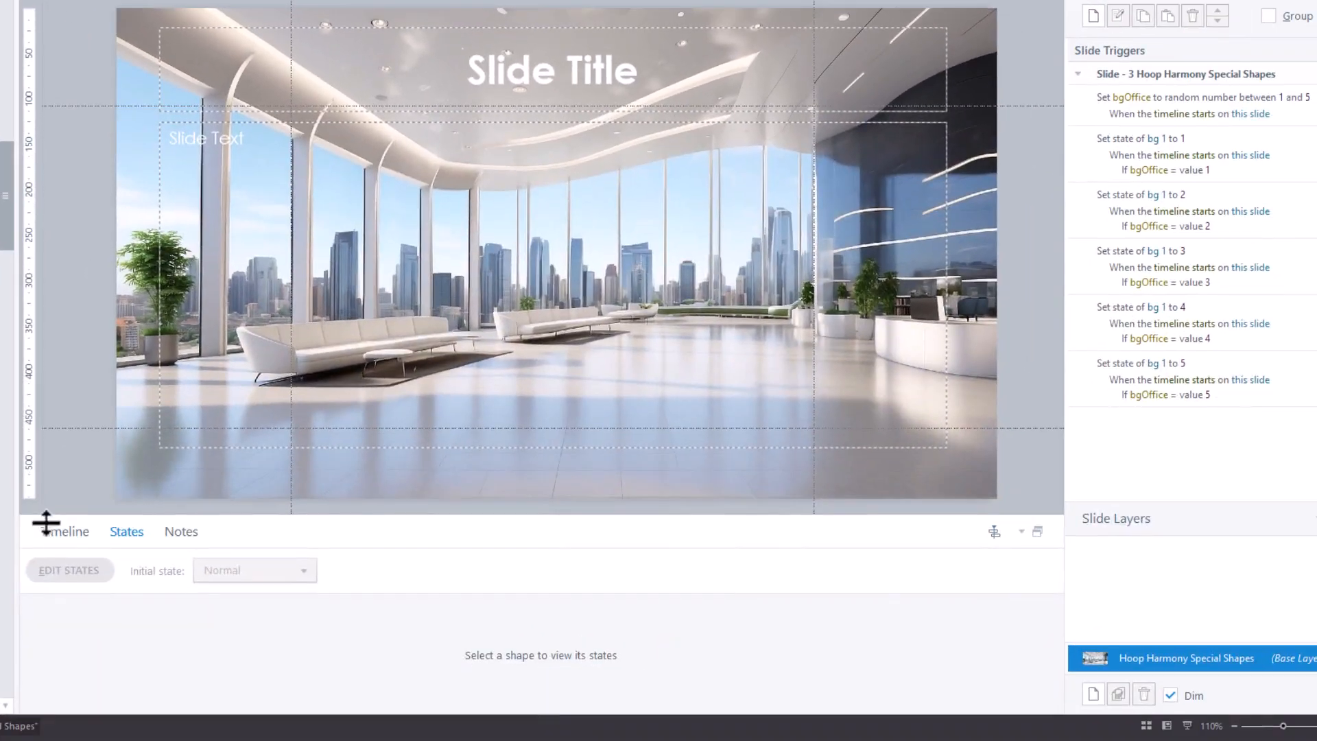
pyautogui.click(60, 535)
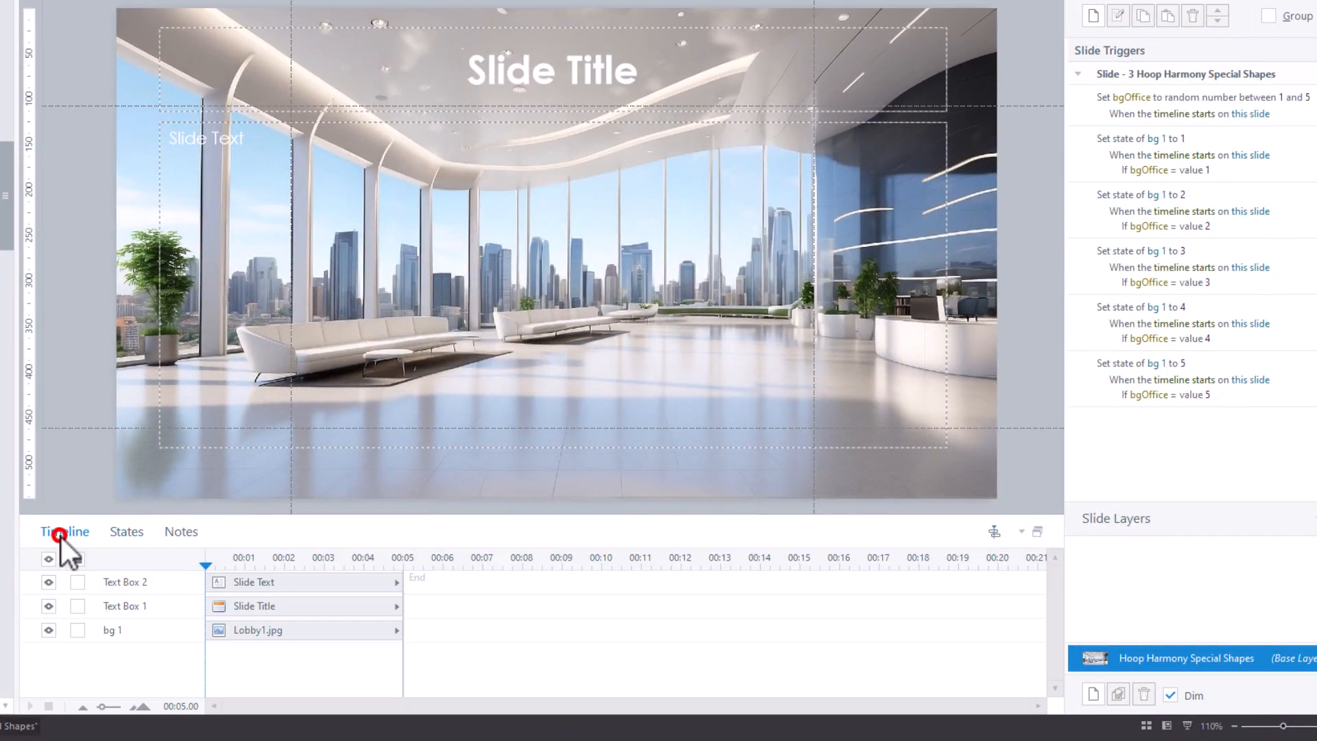
pyautogui.click(254, 633)
pyautogui.click(127, 532)
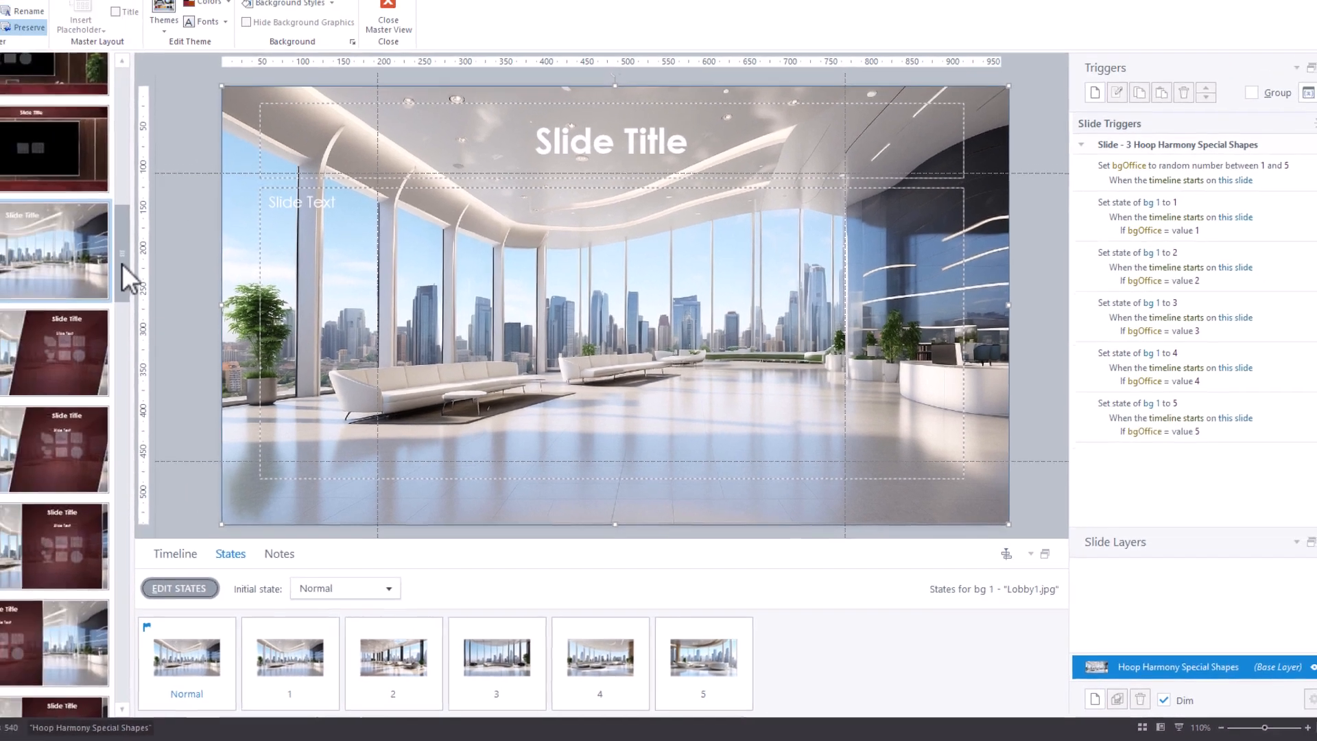
# Check the background fill settings of the Hoop Harmony Titles Accent 1 Dark slide master.
pyautogui.moveTo(4, 206); pyautogui.dragTo(8, 338)
pyautogui.moveTo(194, 407); pyautogui.dragTo(198, 450)
pyautogui.click(110, 239)
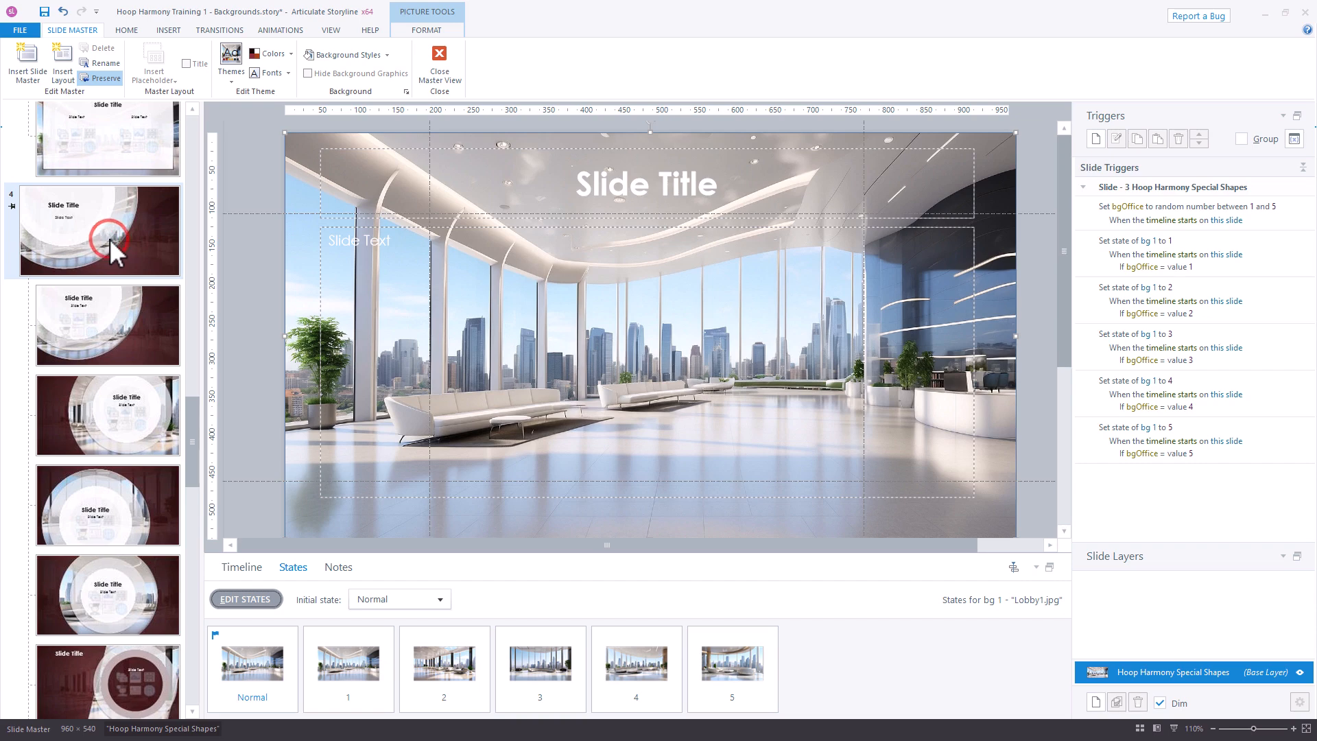
pyautogui.click(404, 92)
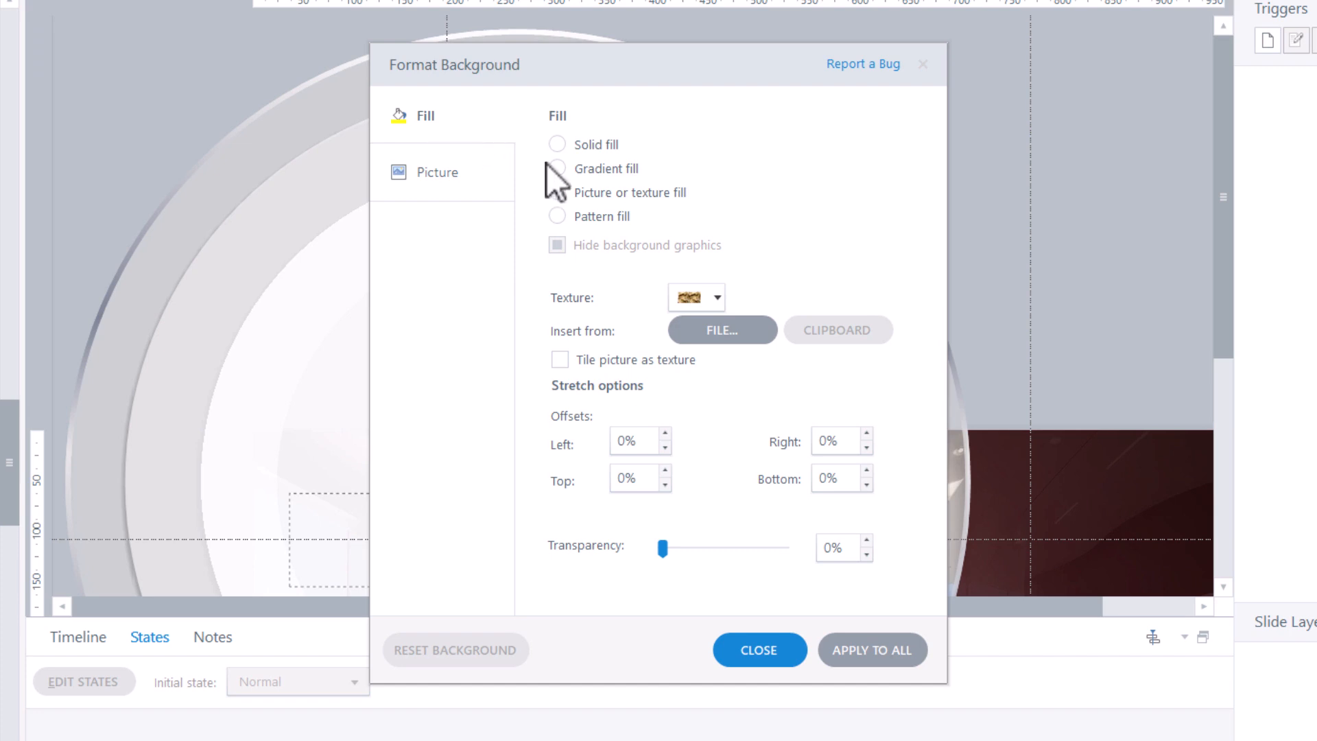
pyautogui.click(779, 653)
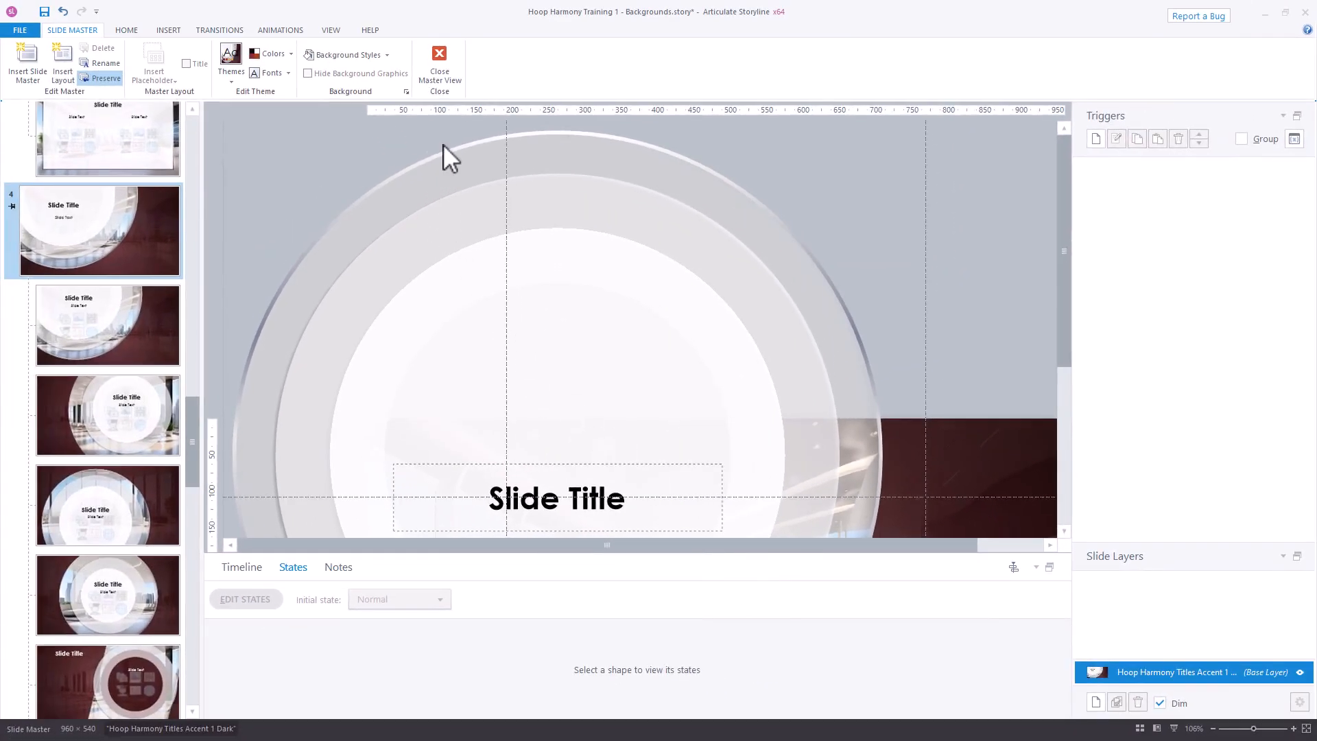
# Leave the slide master view and open the project's Media Library.
pyautogui.click(442, 58)
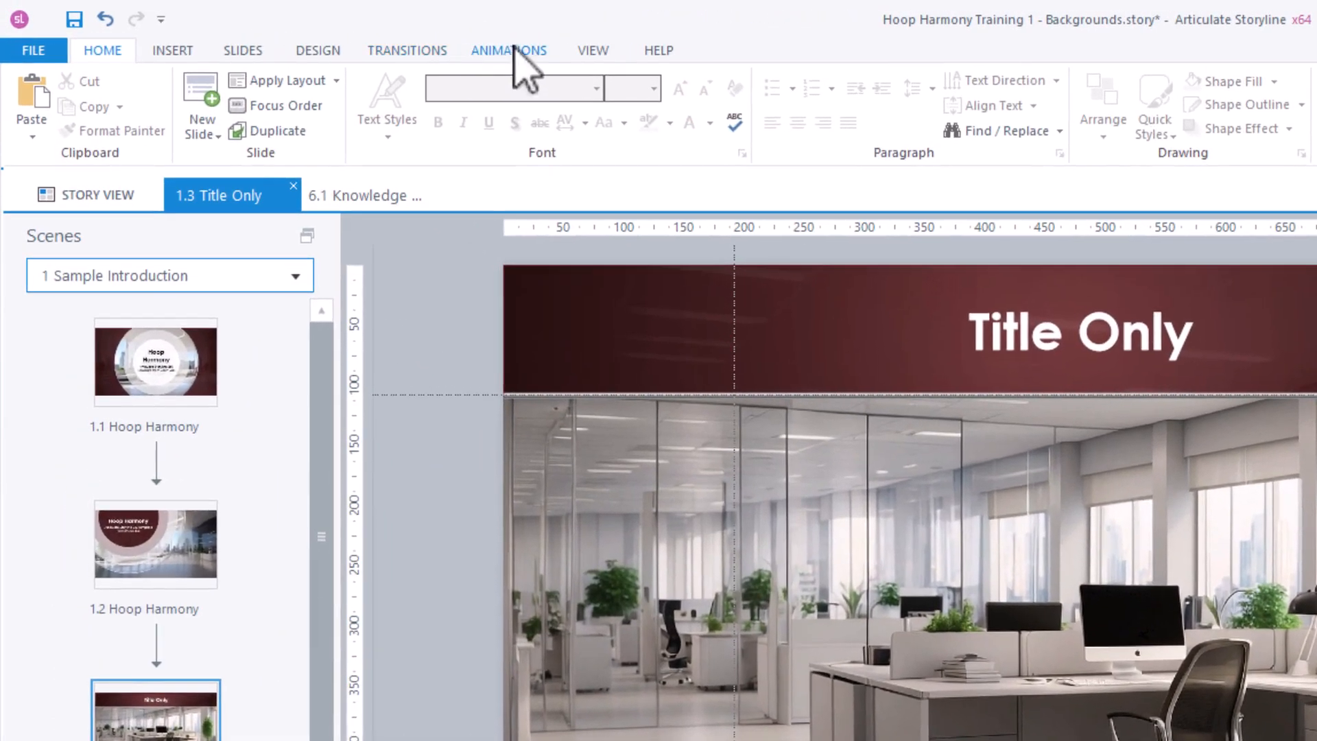
pyautogui.click(593, 50)
pyautogui.click(235, 103)
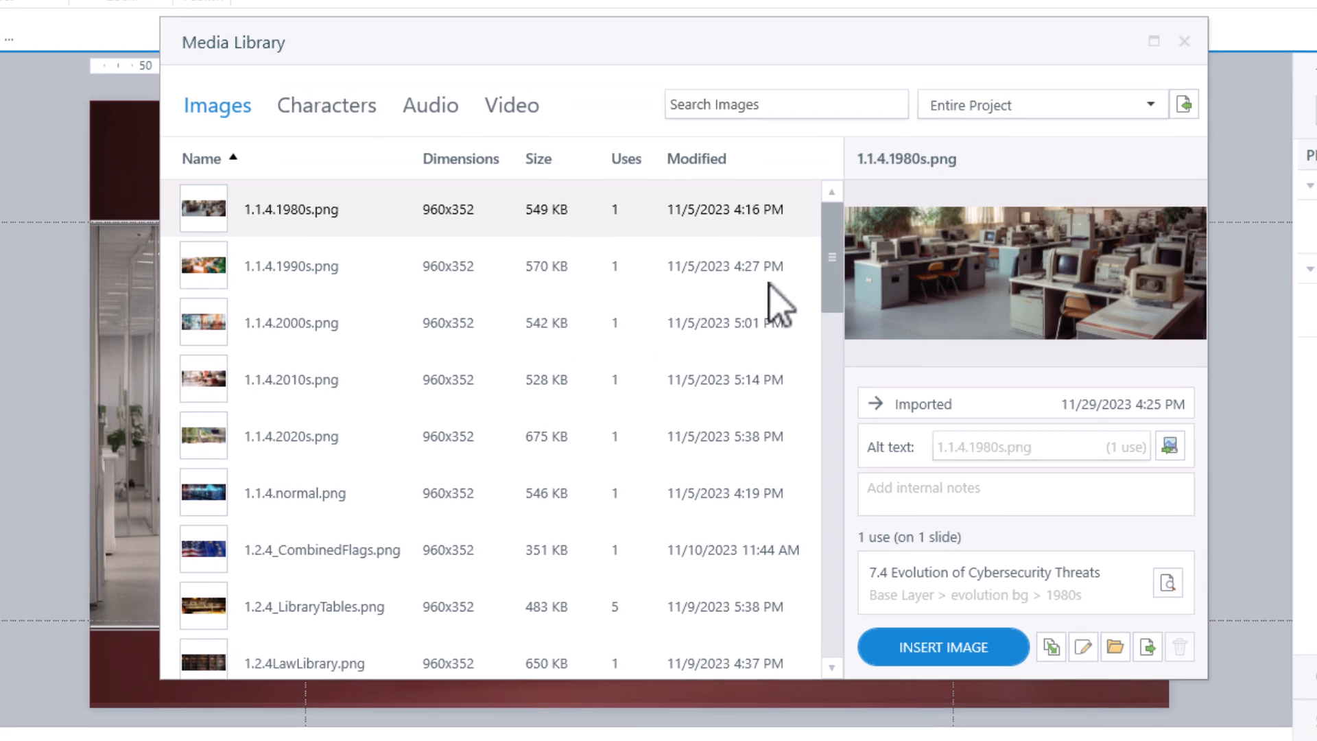
# Examine the Lobby and Office background images and where they are used in the Media Library.
pyautogui.moveTo(831, 235); pyautogui.dragTo(821, 392)
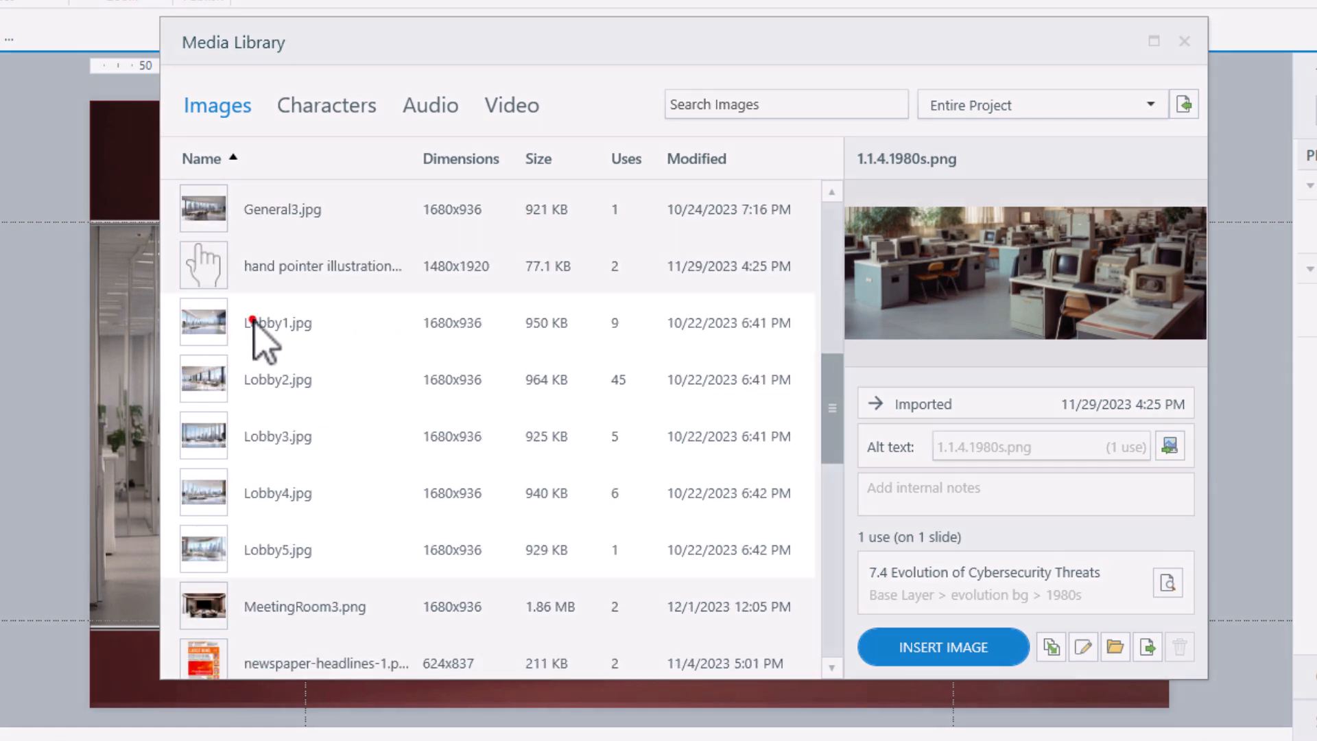
pyautogui.click(257, 322)
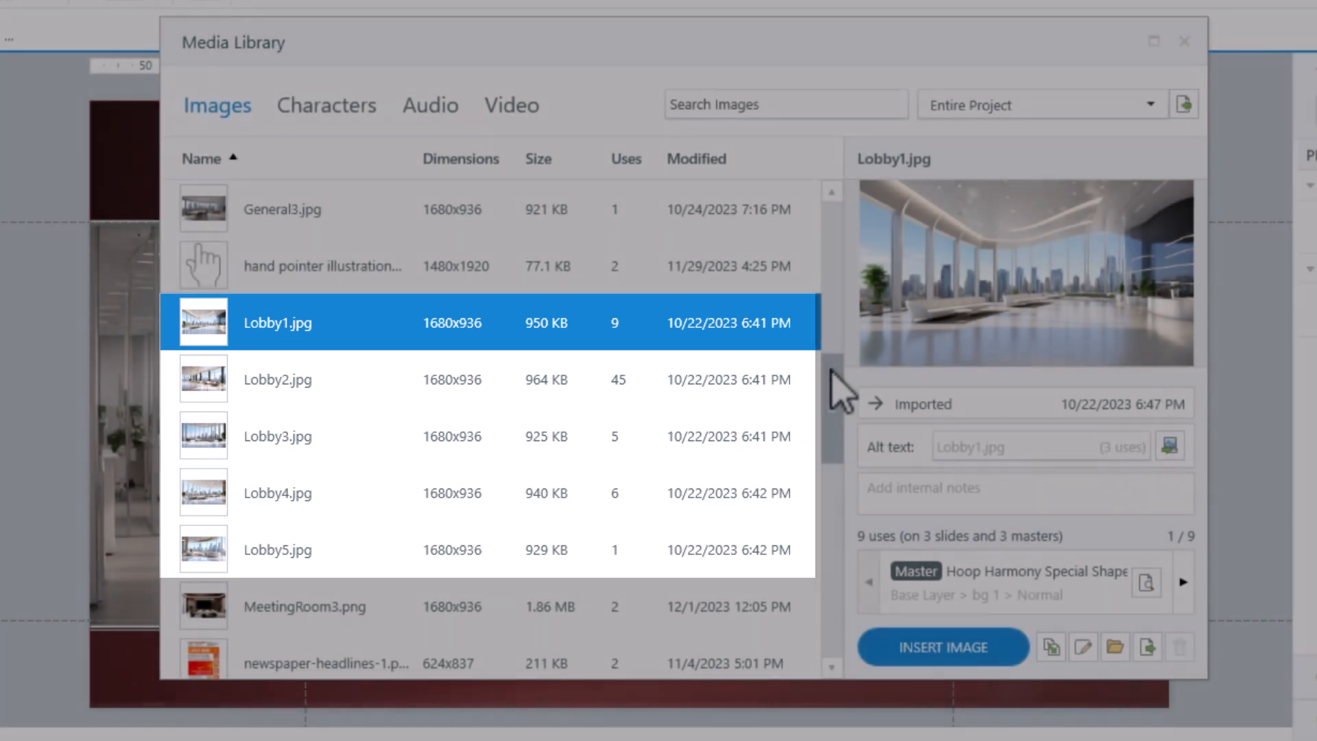
pyautogui.moveTo(832, 370); pyautogui.dragTo(845, 527)
pyautogui.scroll(-1, 397, 412)
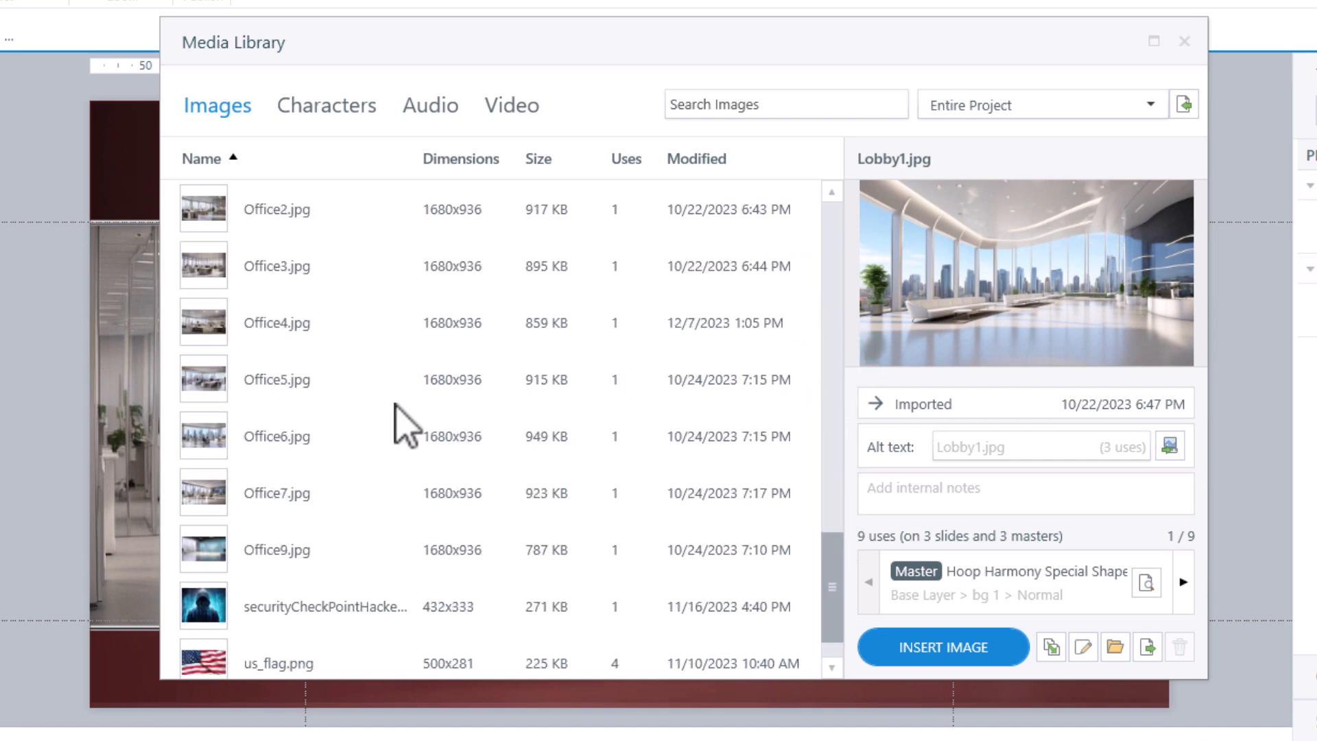
pyautogui.scroll(1, 397, 412)
pyautogui.click(338, 332)
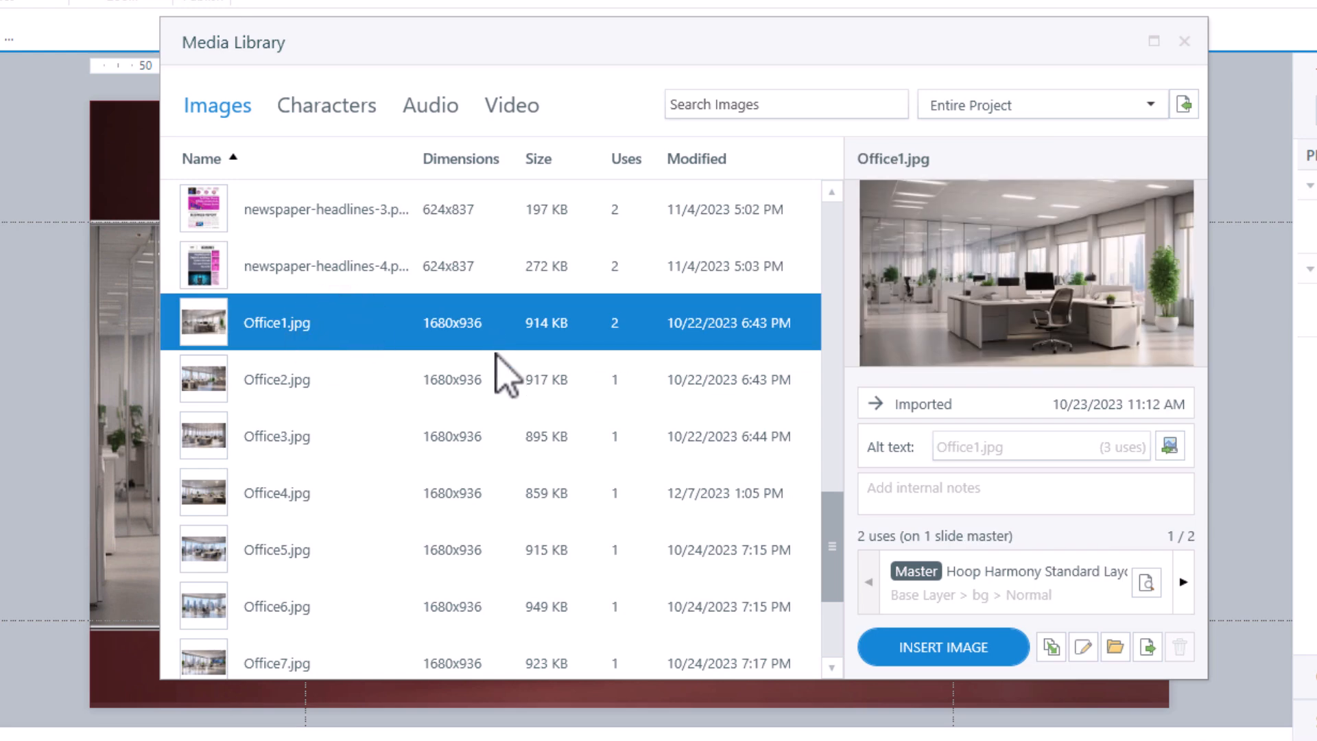
pyautogui.click(832, 667)
pyautogui.click(832, 668)
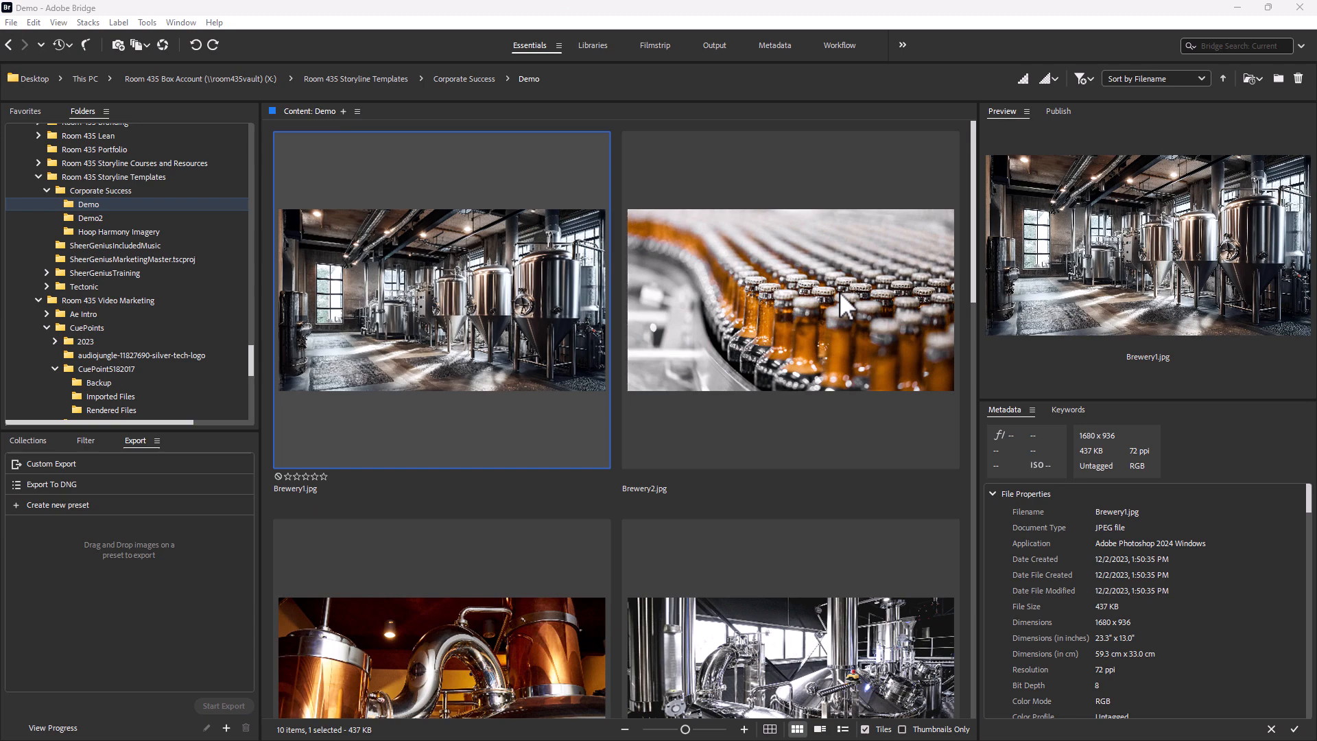
# Look through the replacement brewery images in the Demo folder in Adobe Bridge.
pyautogui.scroll(-3, 839, 291)
pyautogui.scroll(-5, 800, 339)
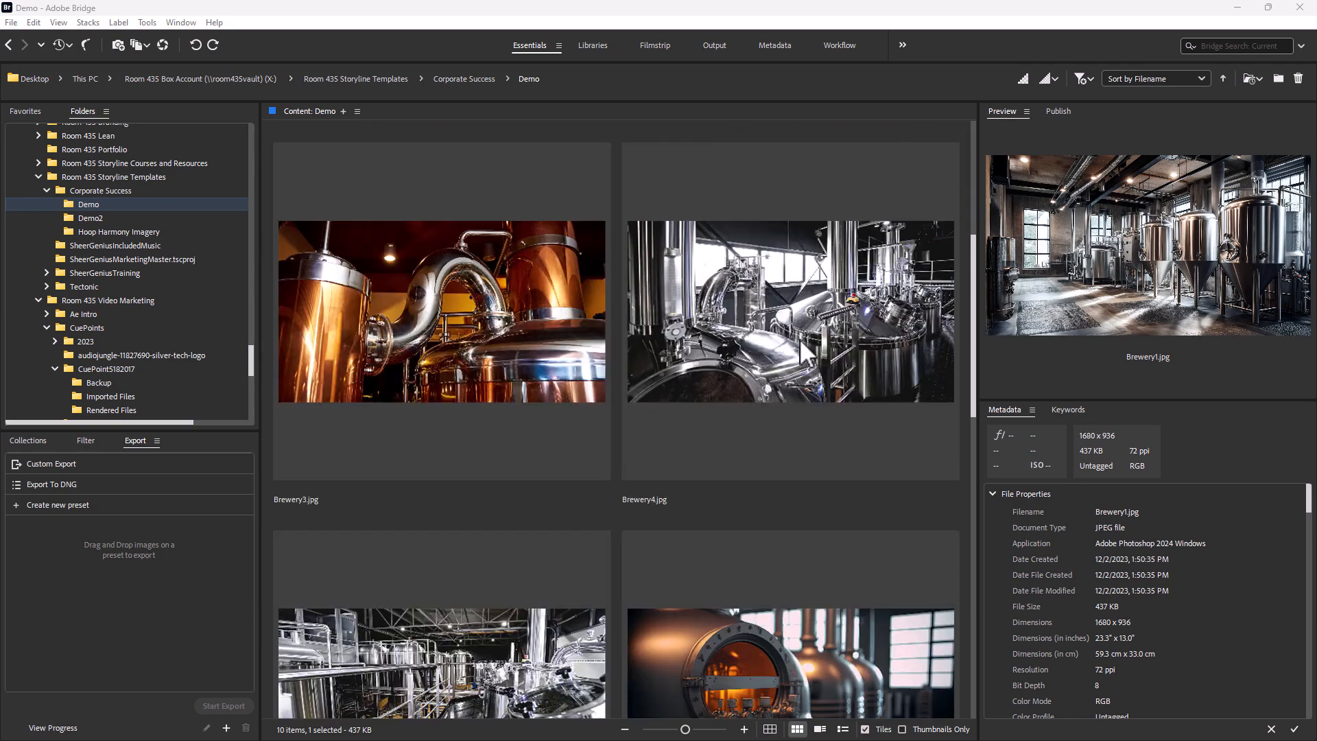
pyautogui.scroll(-5, 800, 339)
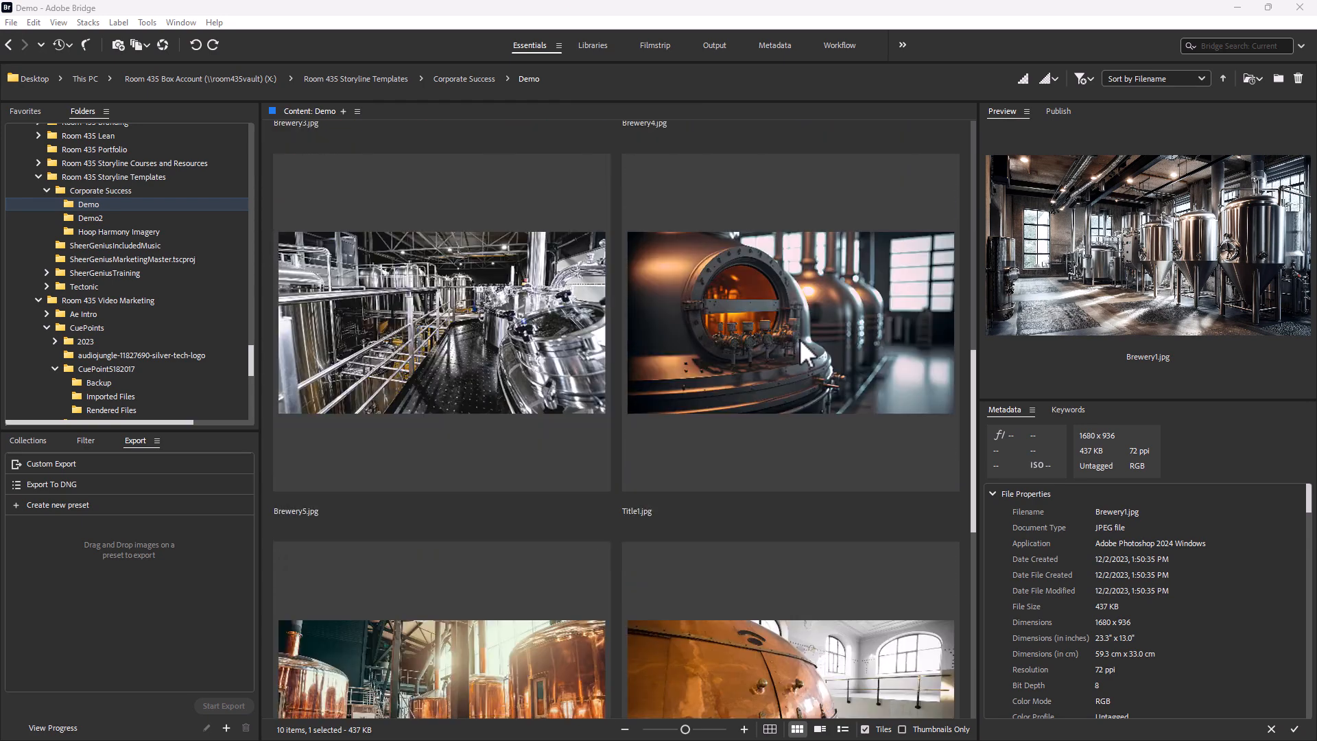
pyautogui.scroll(-5, 800, 339)
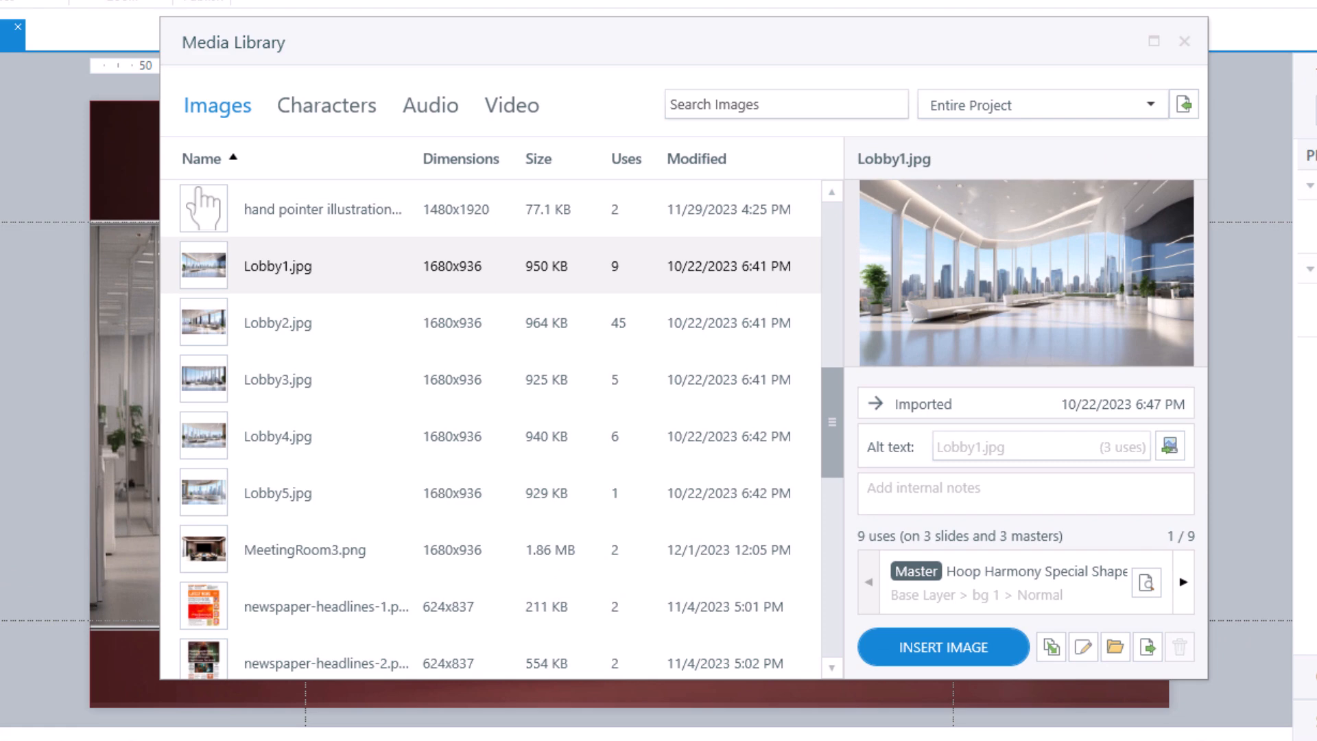
# In Storyline's Media Library, replace Lobby1.jpg with the Title1 image from the Demo folder.
pyautogui.click(363, 269)
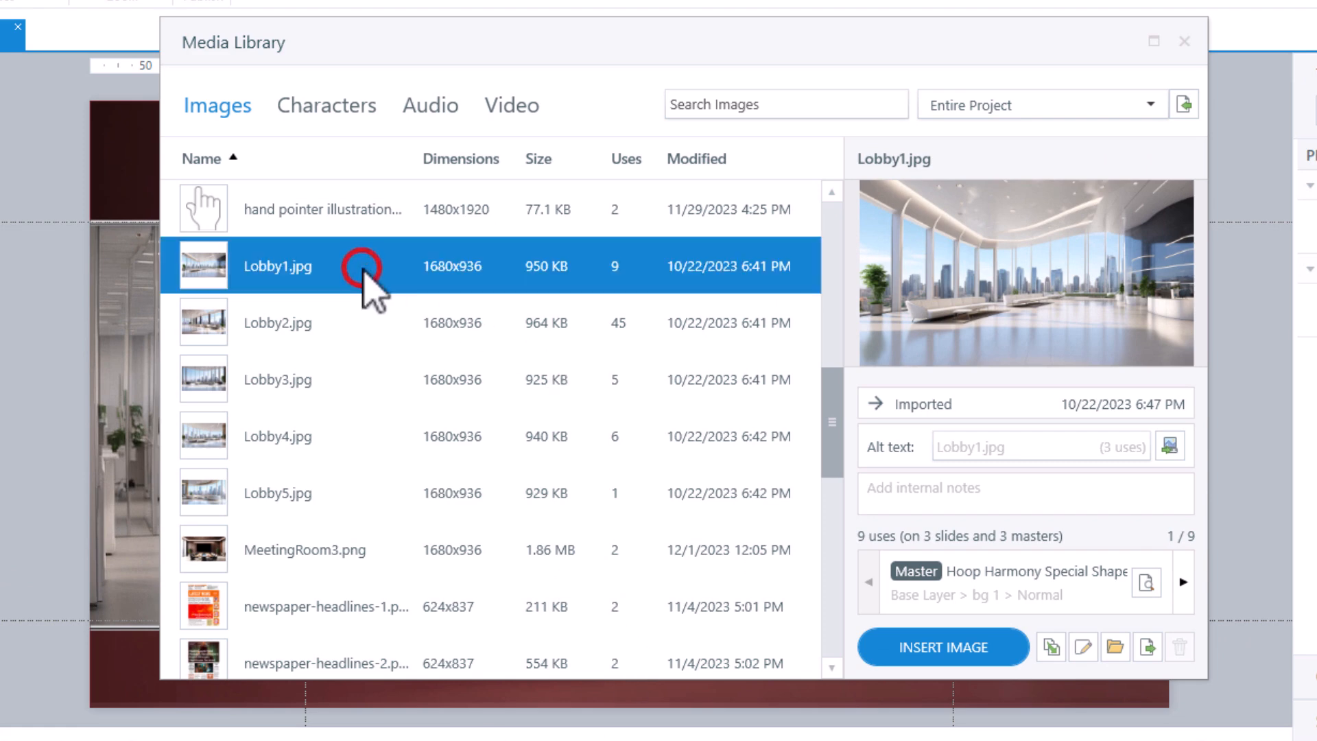
pyautogui.click(1052, 648)
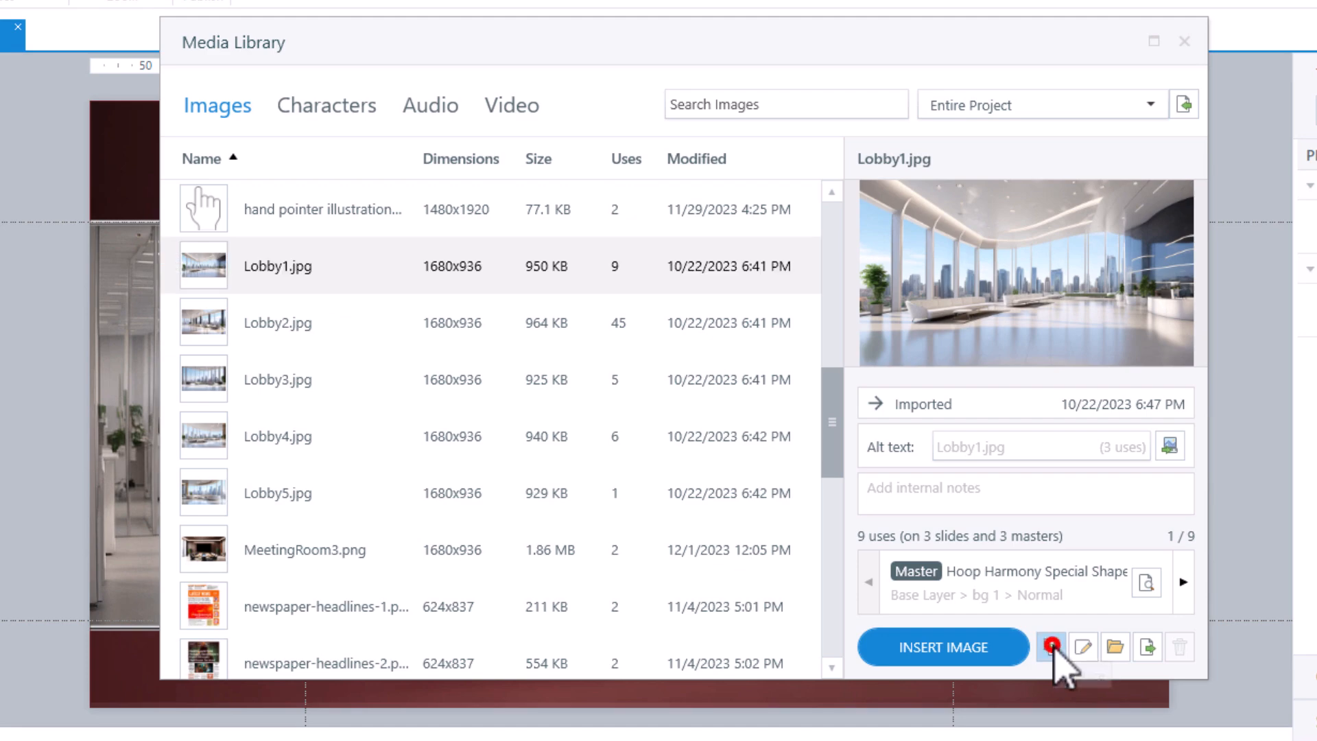
pyautogui.click(1060, 679)
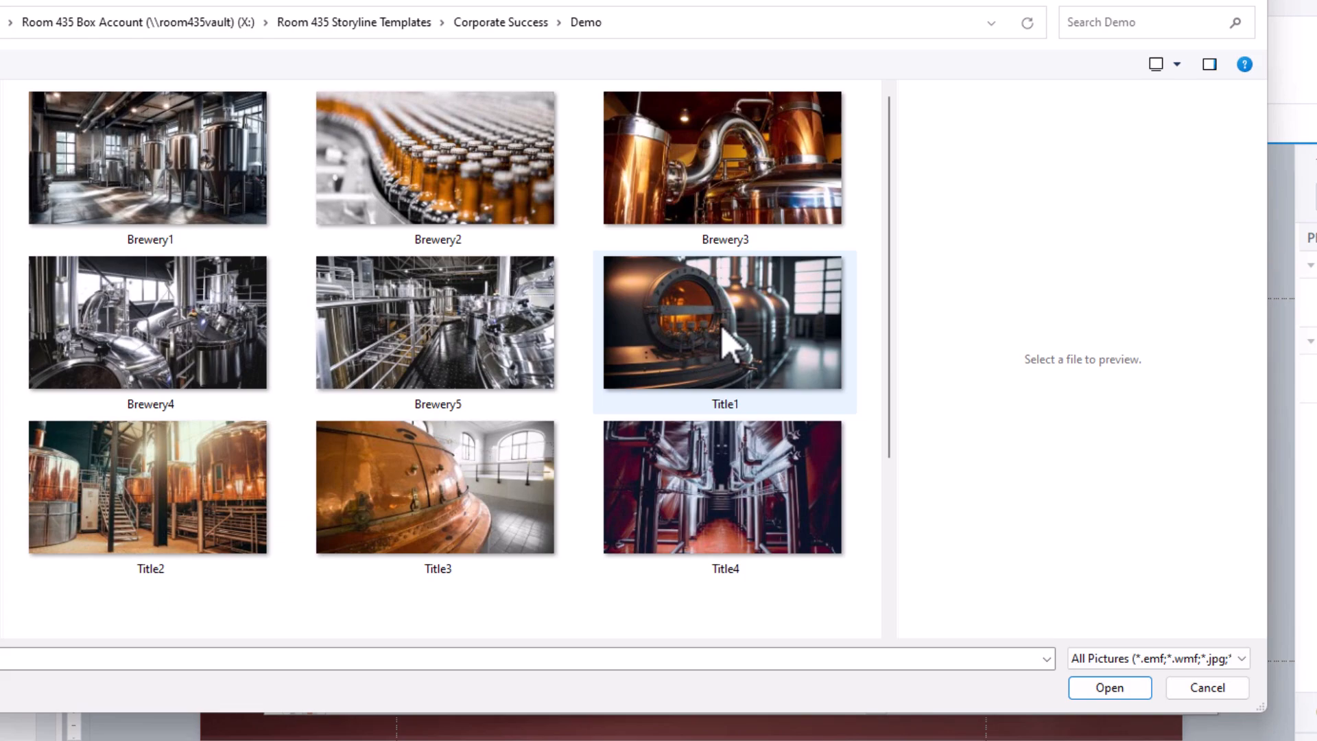
pyautogui.click(1112, 688)
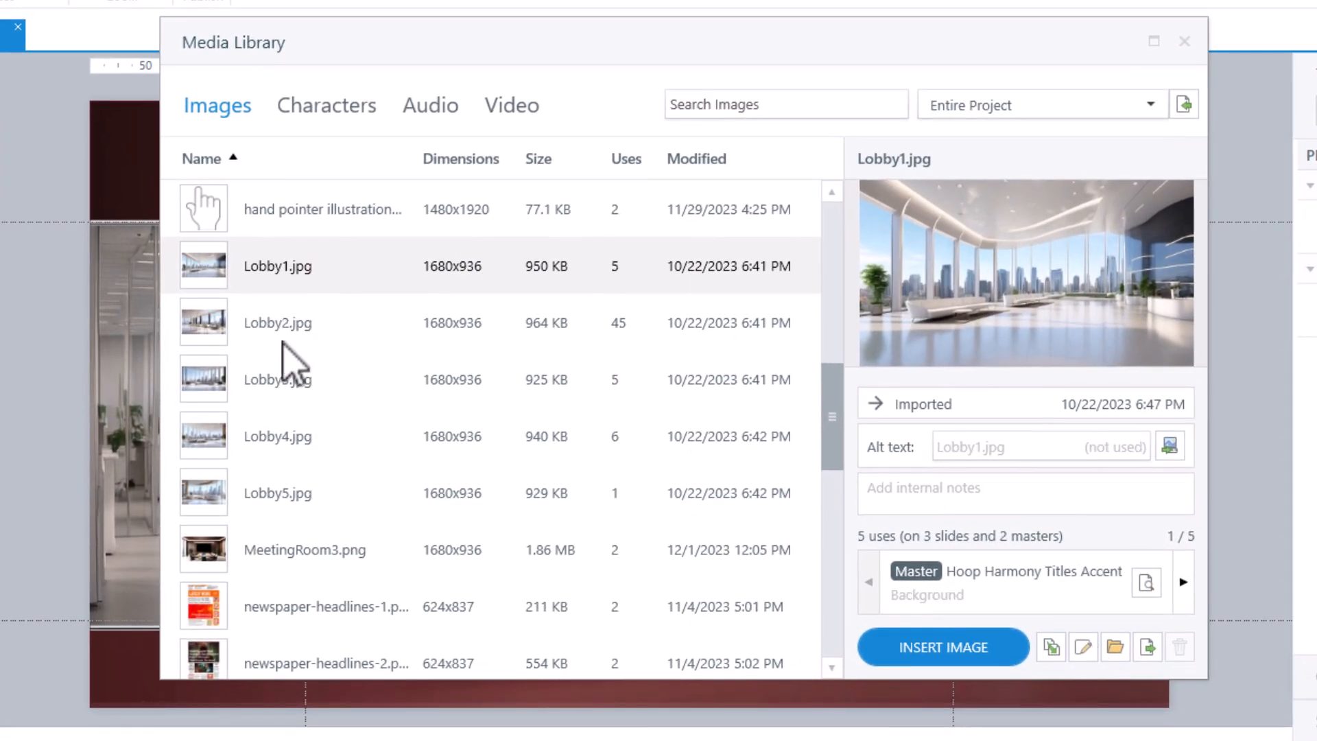
# Replace Lobby2.jpg in the Media Library with the Title2 image from the Demo folder.
pyautogui.scroll(4, 303, 535)
pyautogui.scroll(-1, 302, 535)
pyautogui.click(295, 386)
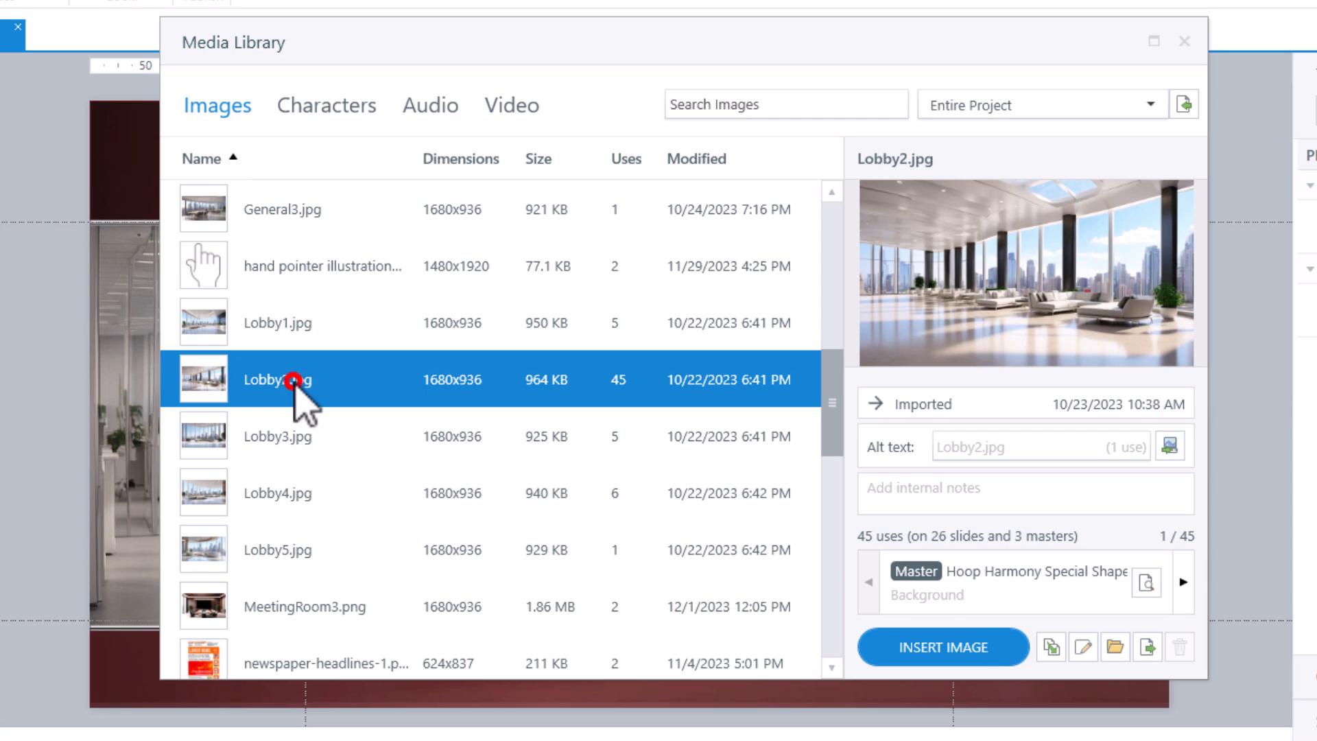
pyautogui.click(1052, 647)
pyautogui.click(1071, 681)
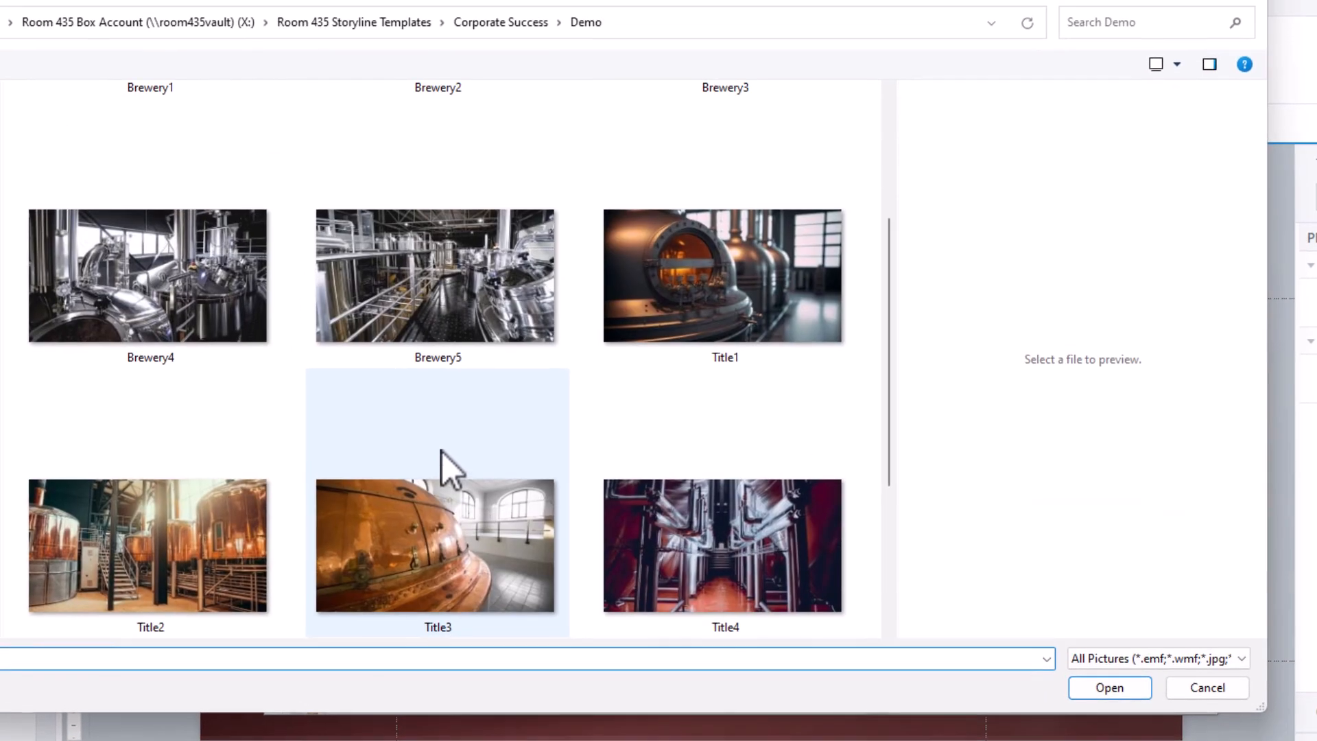
pyautogui.click(182, 549)
pyautogui.click(1112, 690)
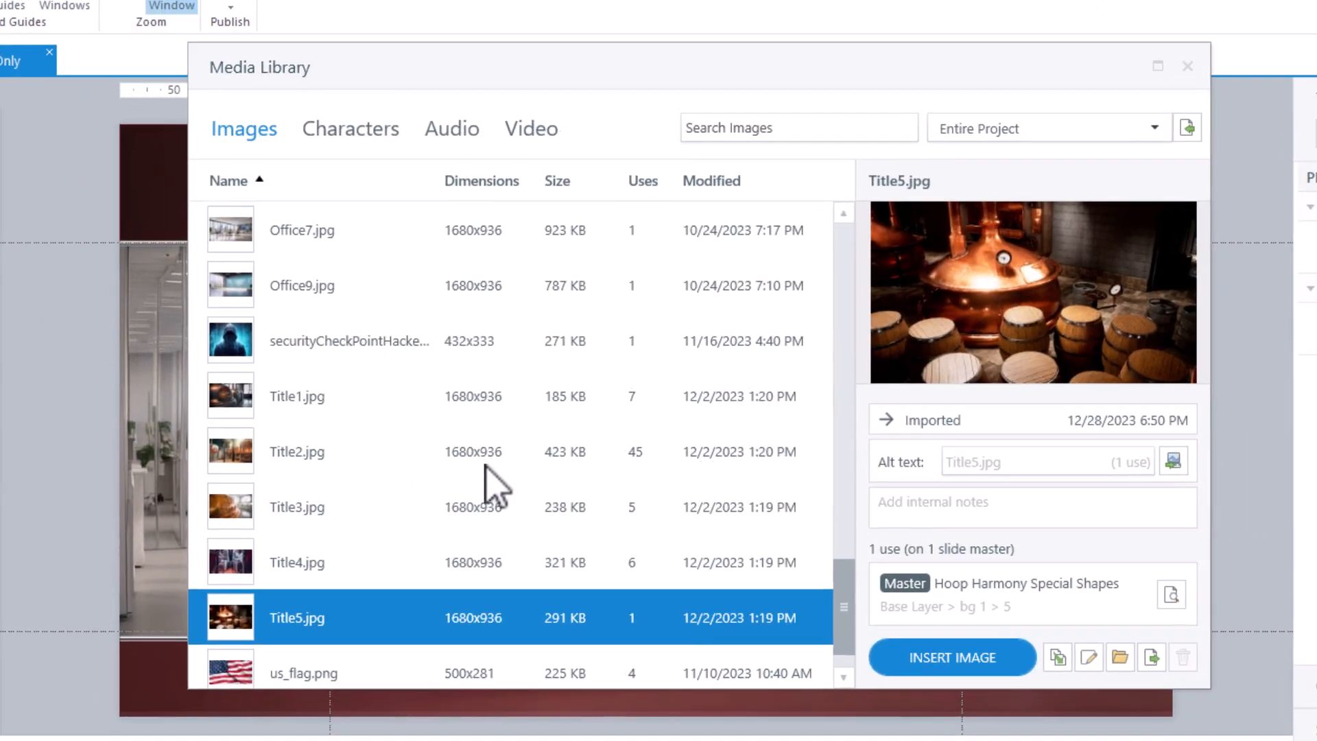
# Replace Office1.jpg in the Media Library with the Brewery1 image from the Demo folder, and close the library.
pyautogui.scroll(3, 471, 455)
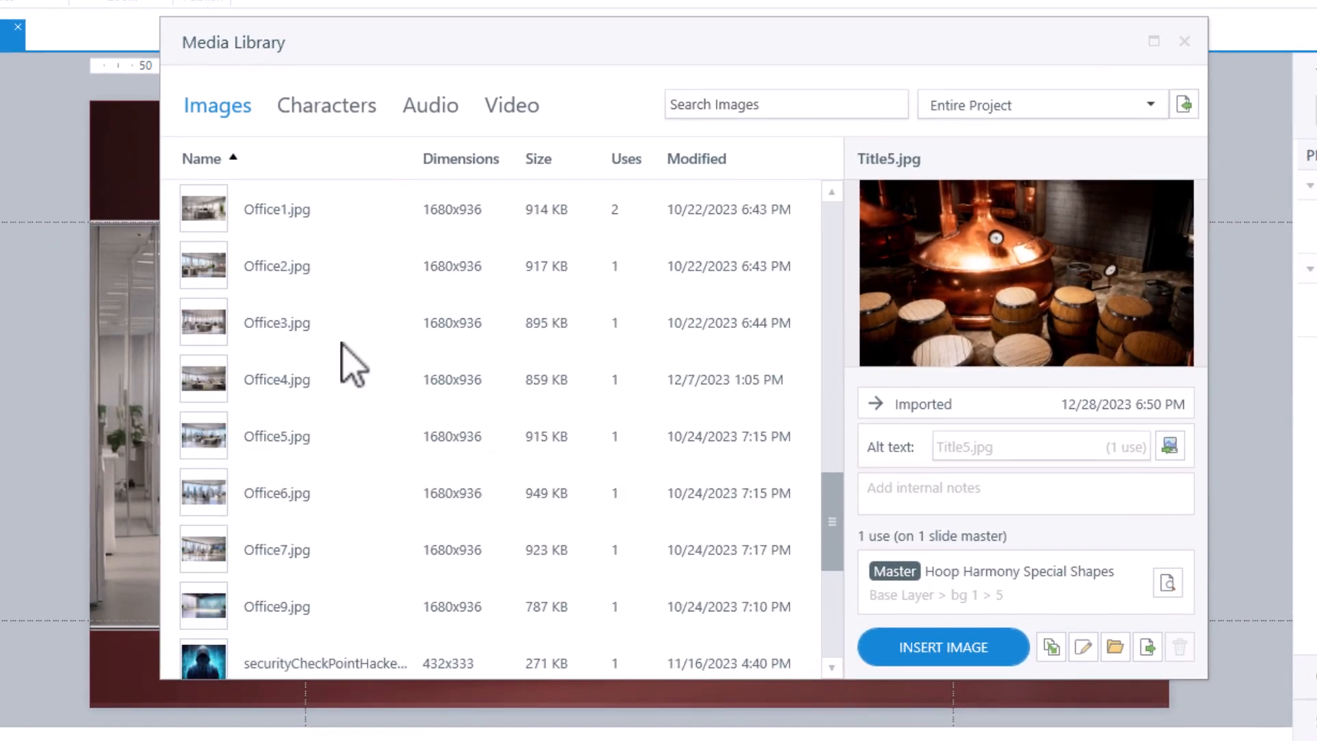
pyautogui.click(268, 210)
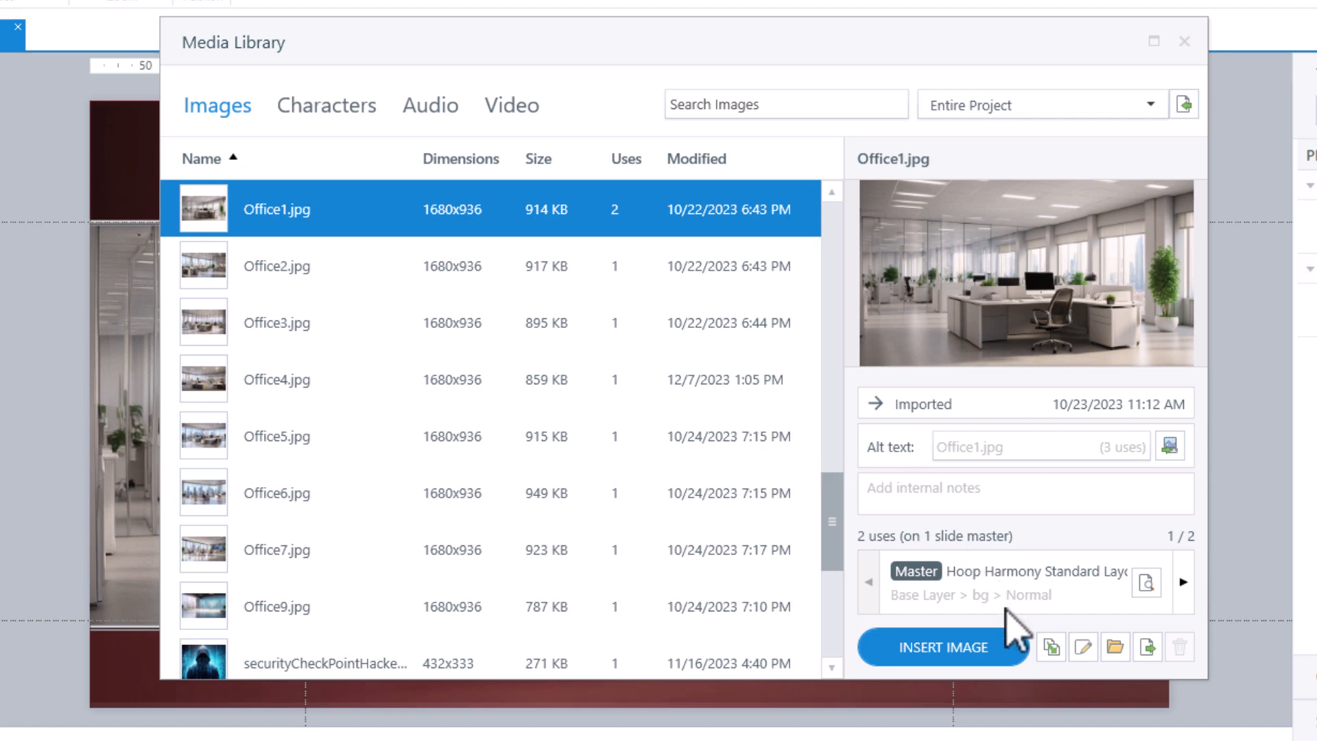
pyautogui.click(1051, 647)
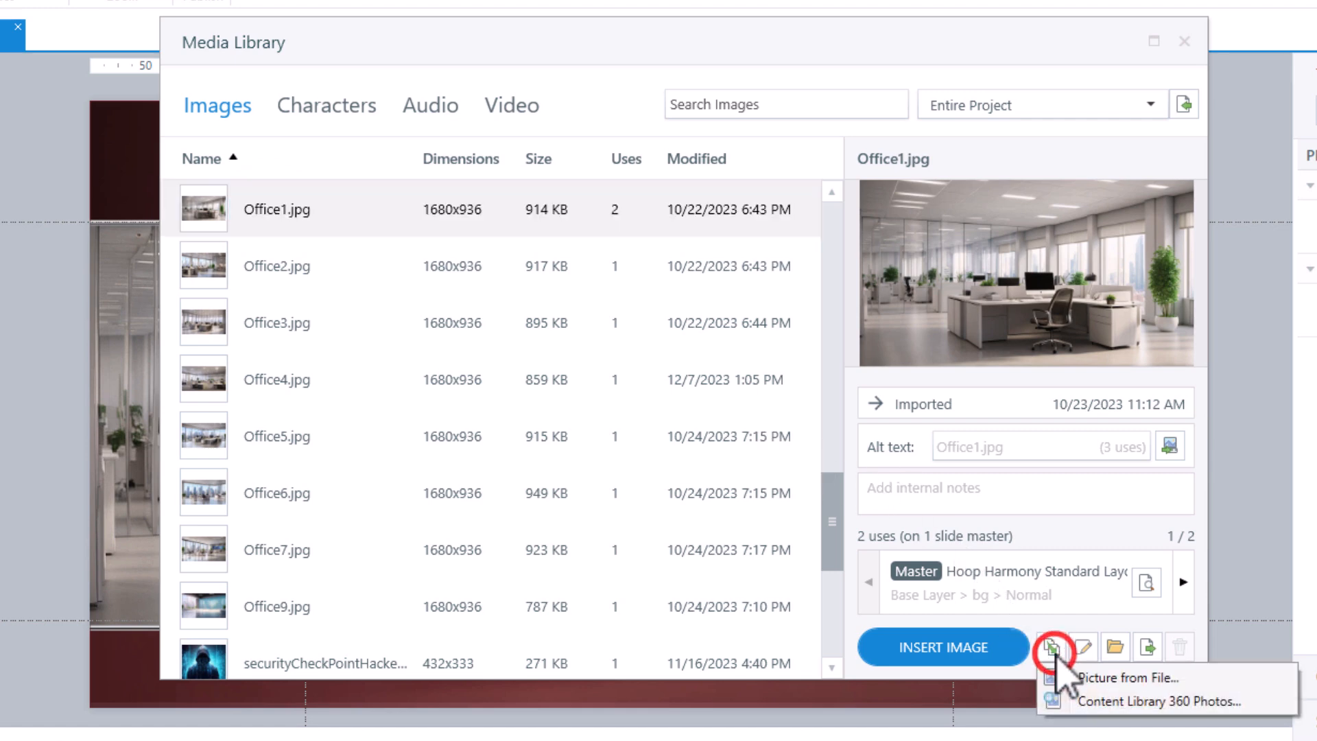
pyautogui.click(1064, 677)
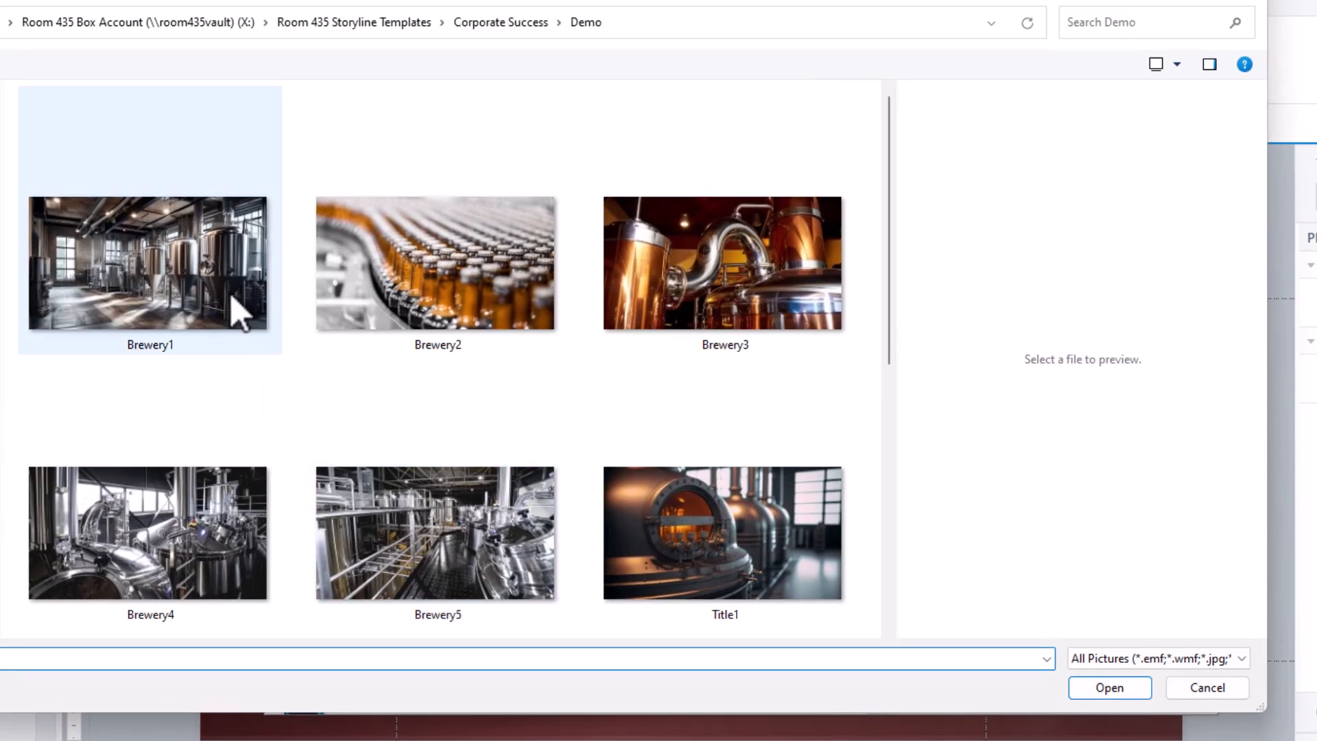
pyautogui.click(230, 294)
pyautogui.click(1126, 691)
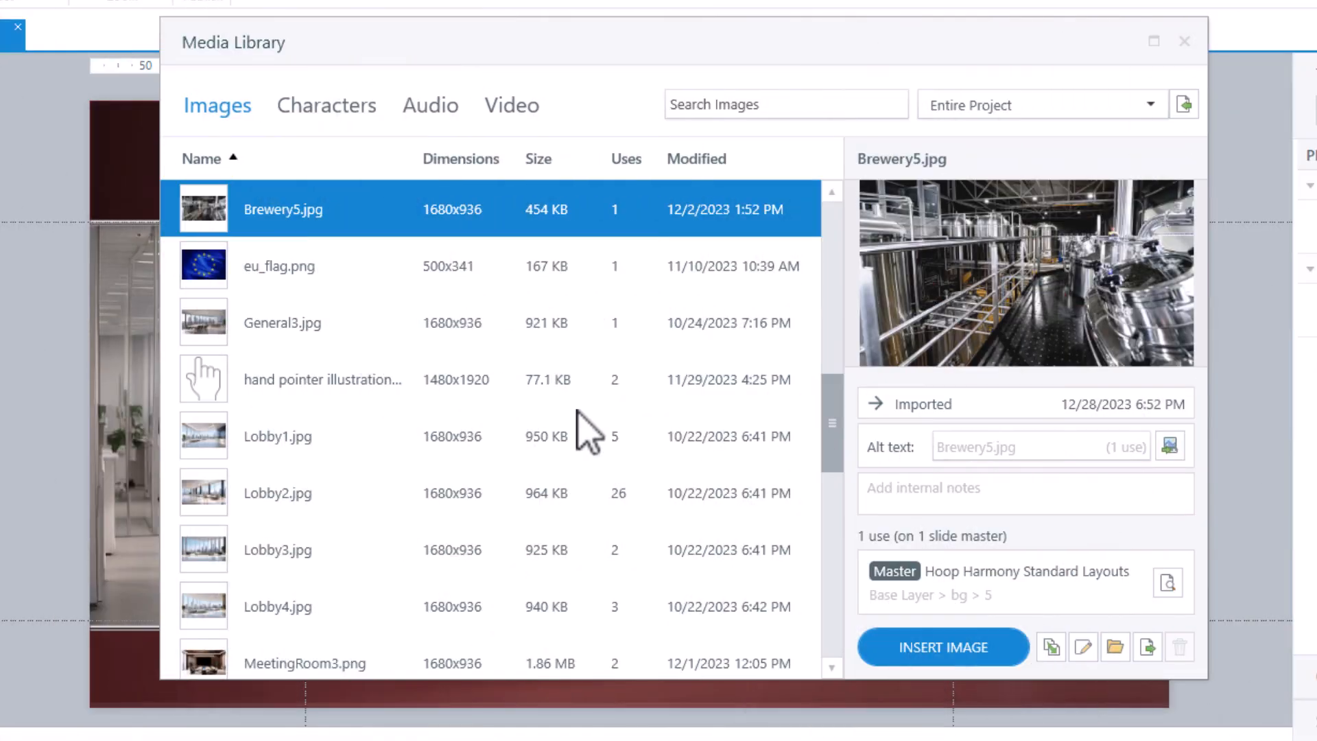
pyautogui.scroll(-2, 587, 428)
pyautogui.scroll(-1, 589, 433)
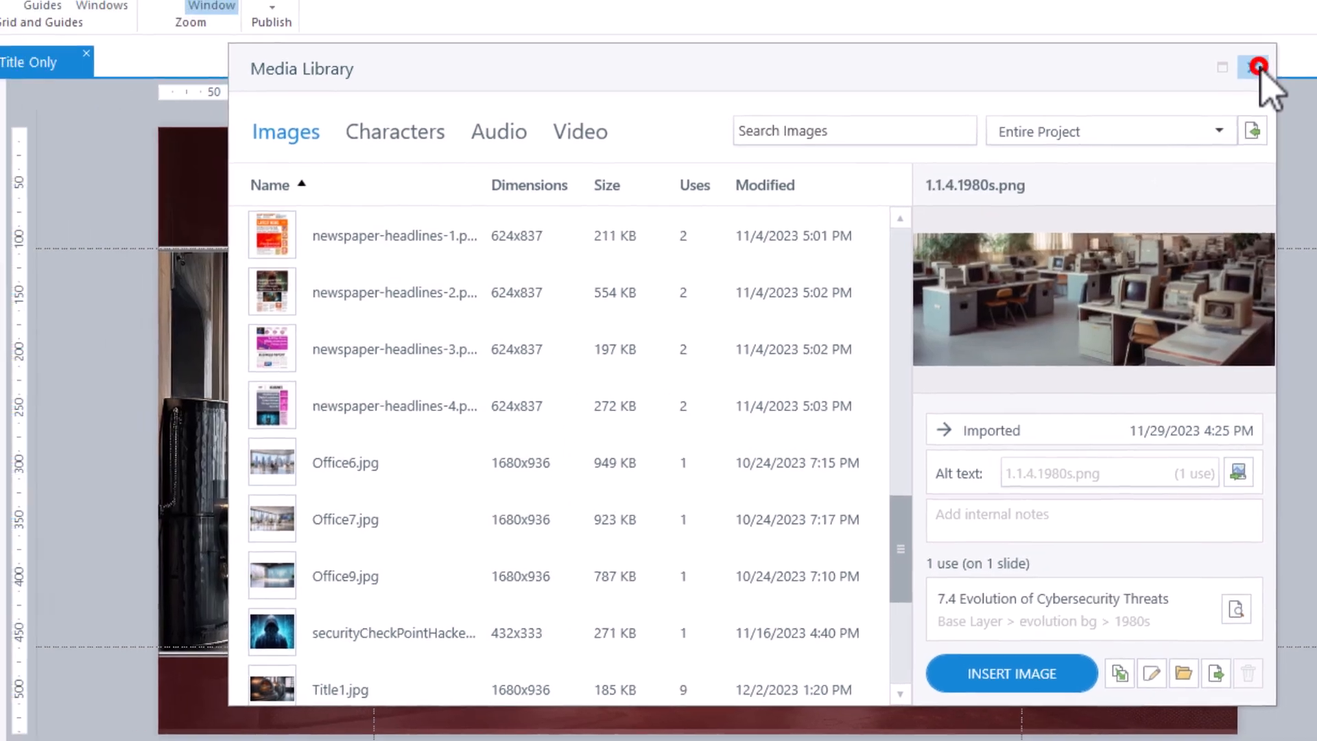
pyautogui.click(1185, 41)
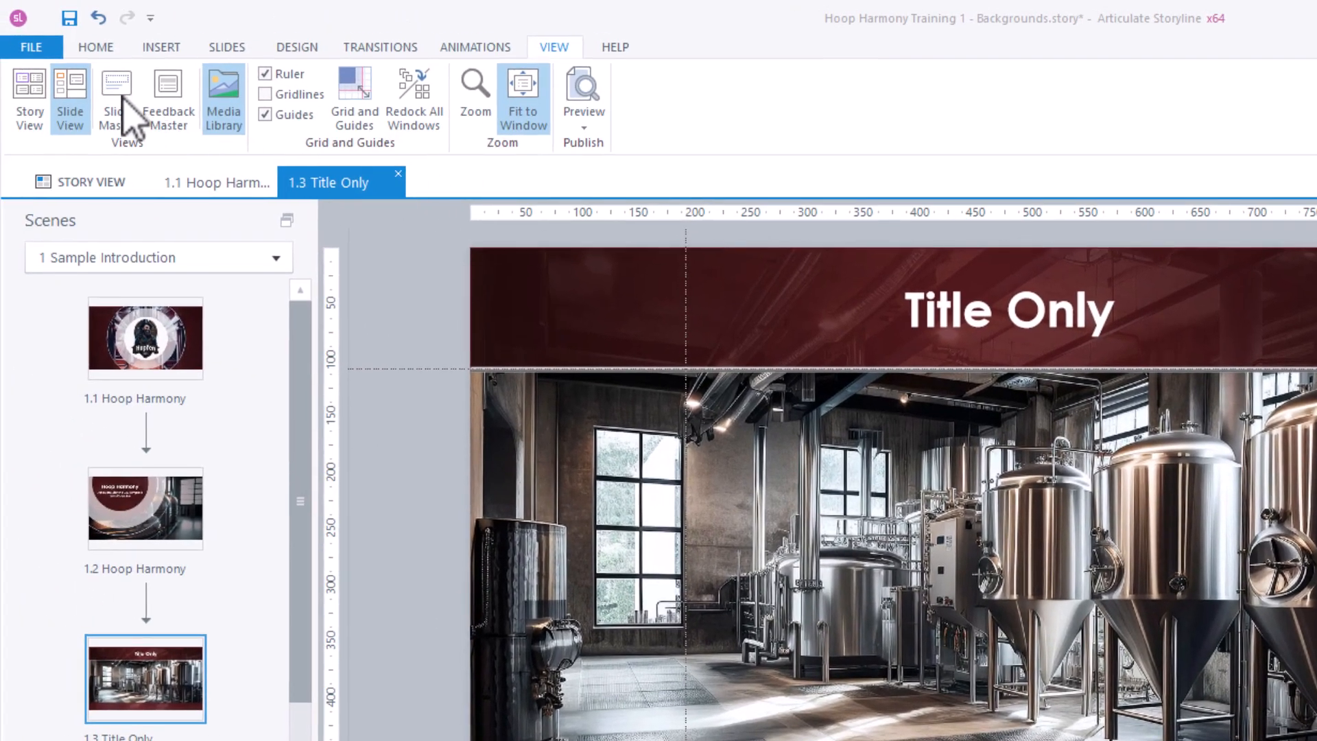
# In the Hoop Harmony Standard Layouts slide master, set the upper limit of the bgOffice random number trigger to 5.
pyautogui.click(118, 96)
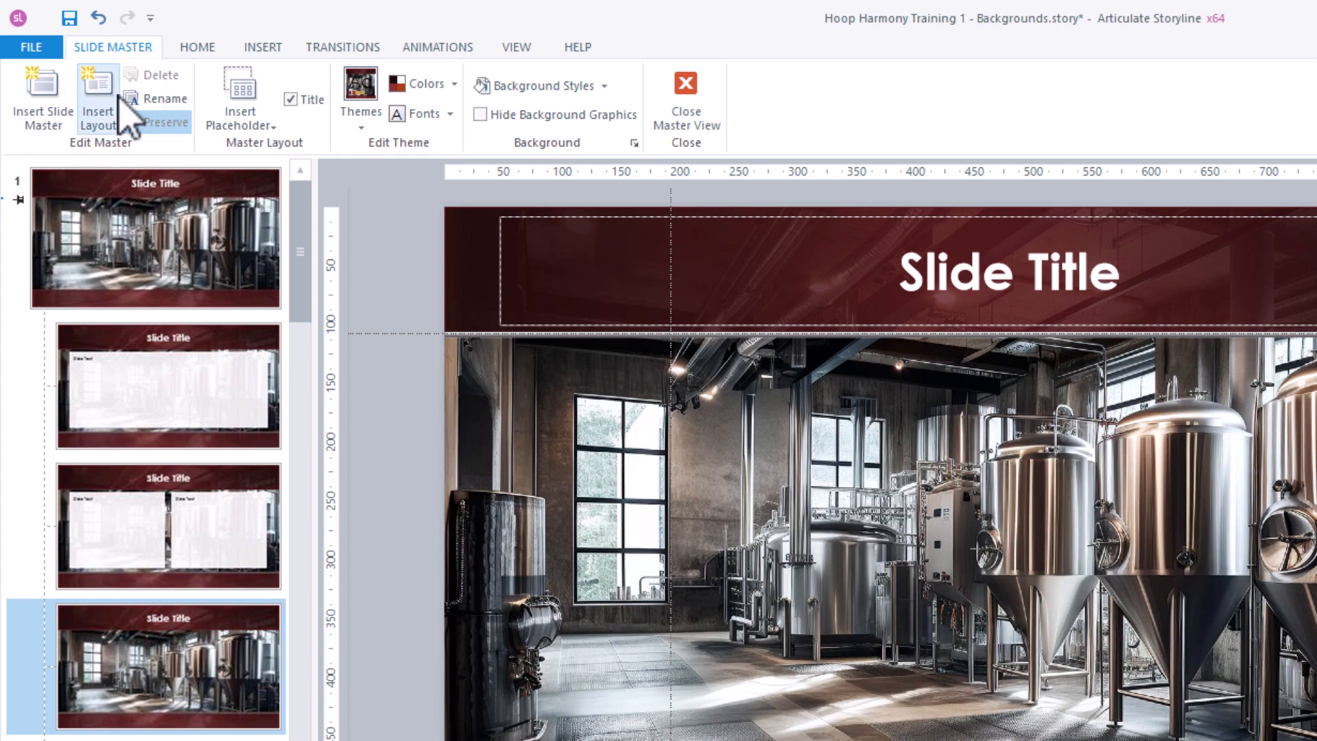
pyautogui.click(236, 282)
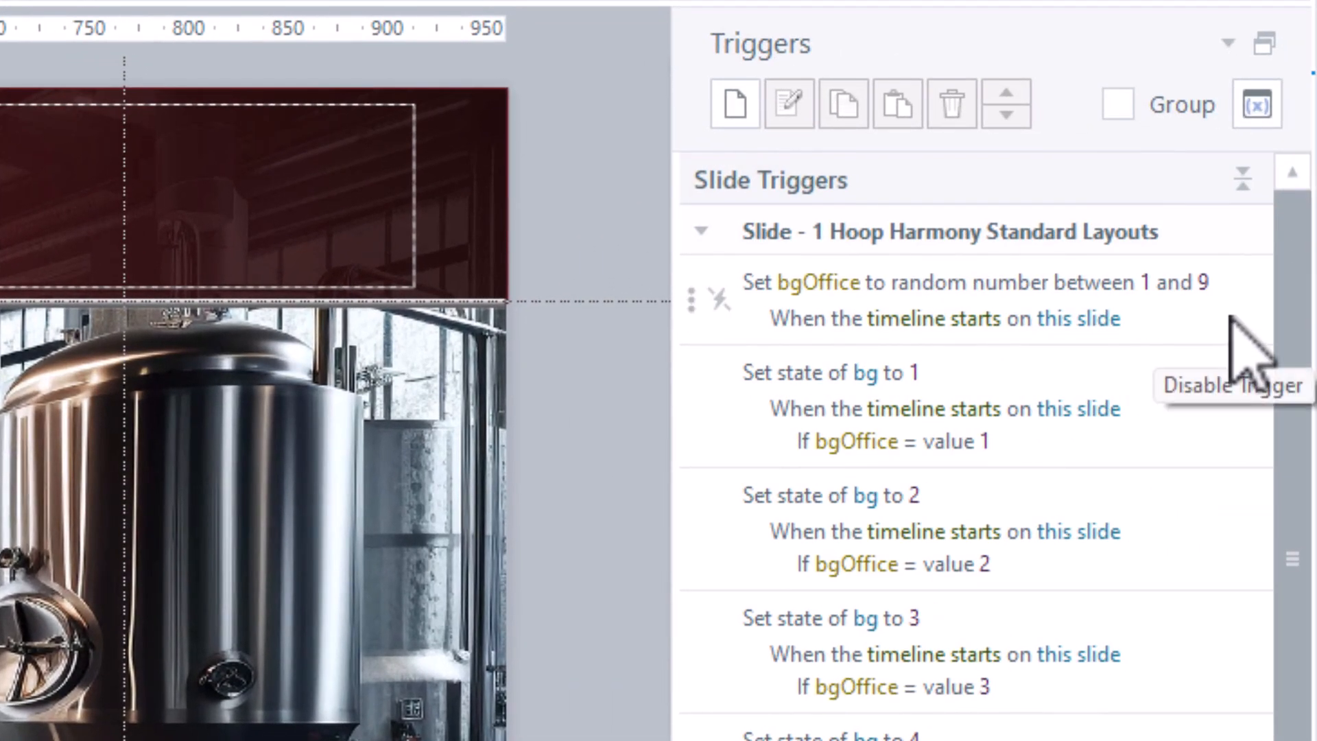
pyautogui.click(1228, 321)
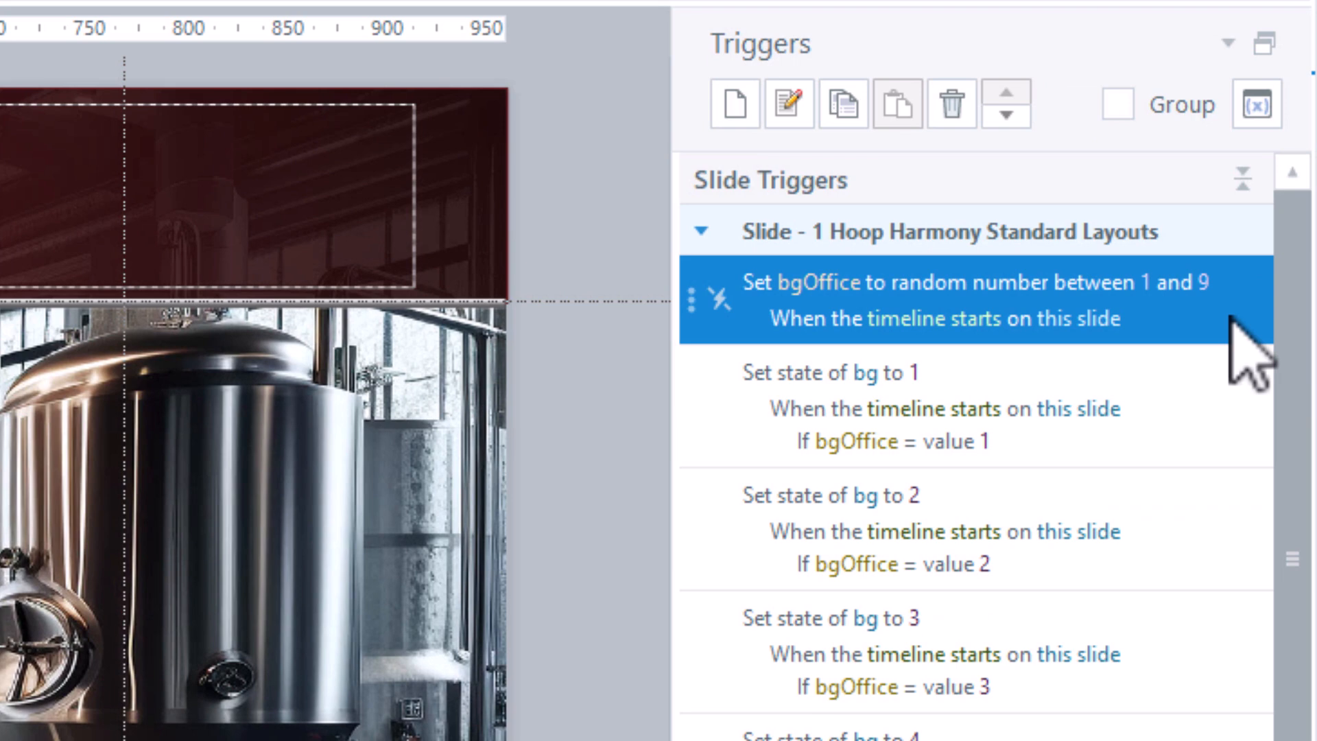
pyautogui.click(1203, 287)
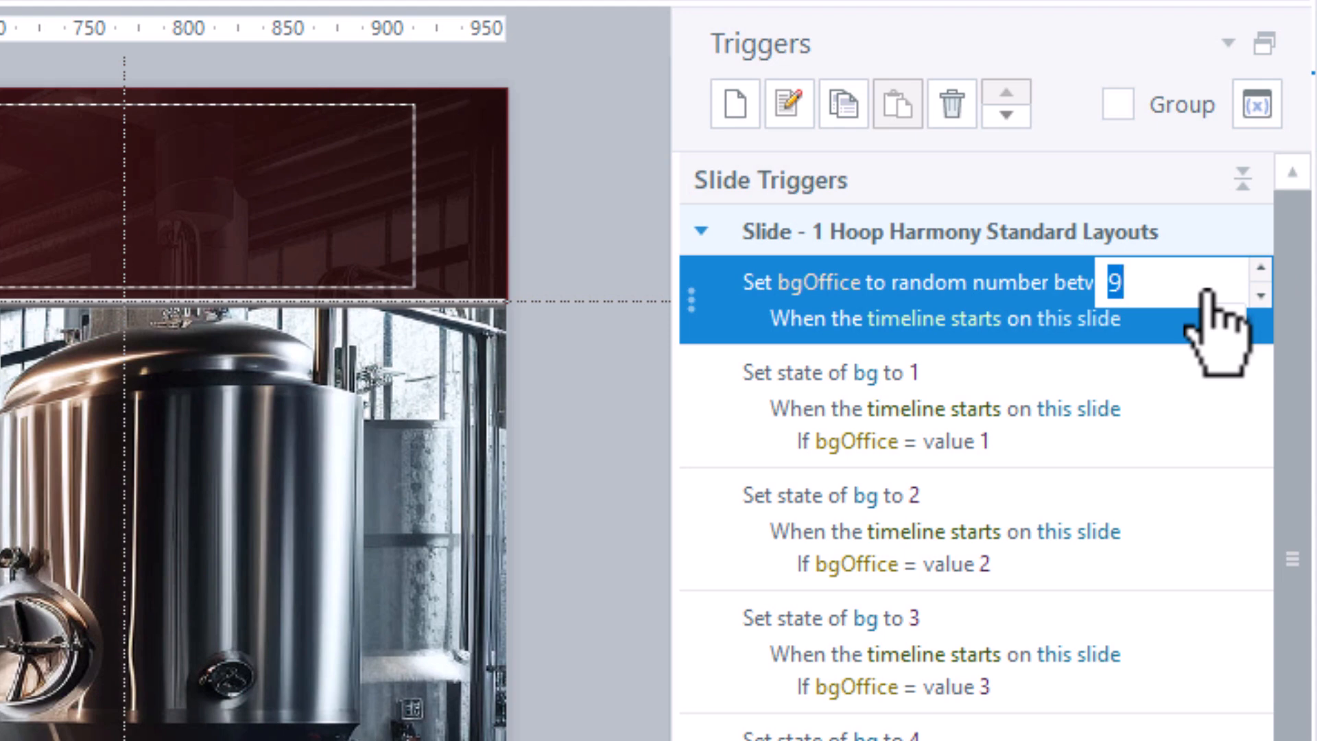
pyautogui.press('Return')
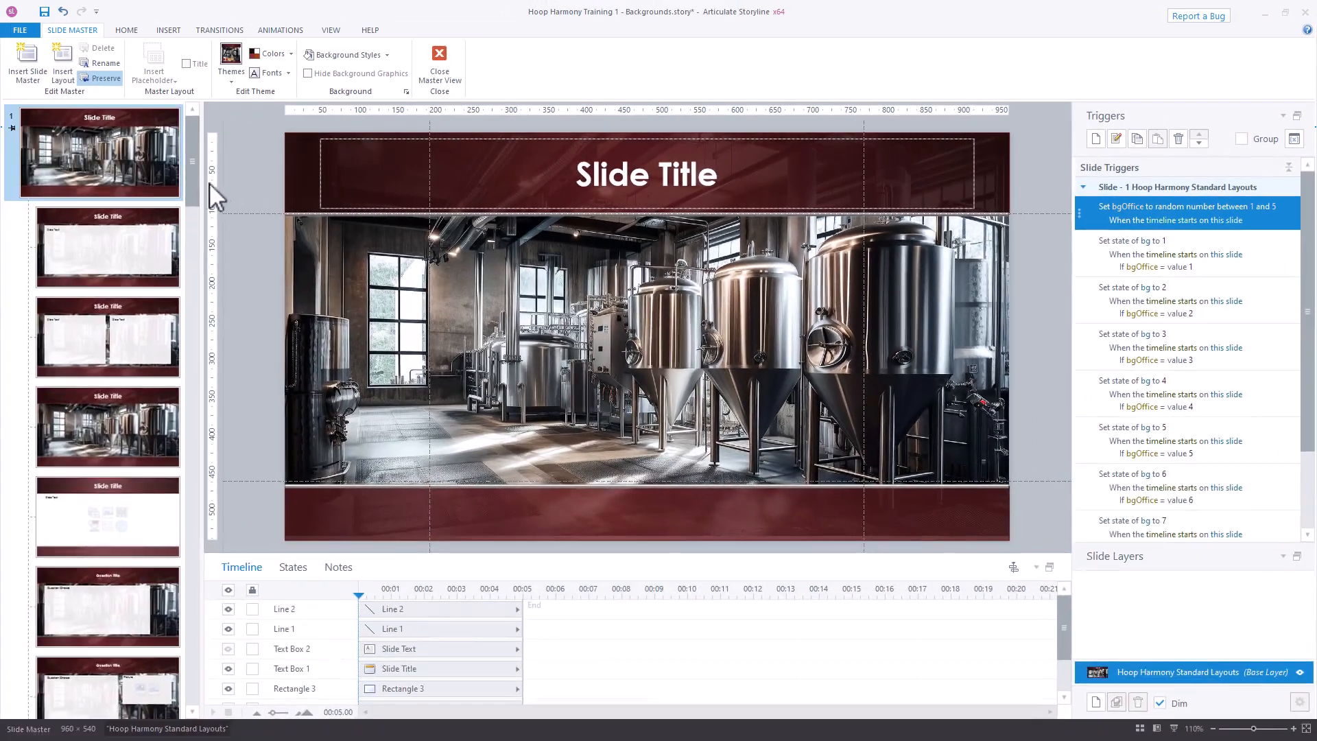
# Check the background and triggers of the Hoop Harmony Special Shapes master, and close the master view.
pyautogui.moveTo(196, 183); pyautogui.dragTo(214, 315)
pyautogui.click(126, 265)
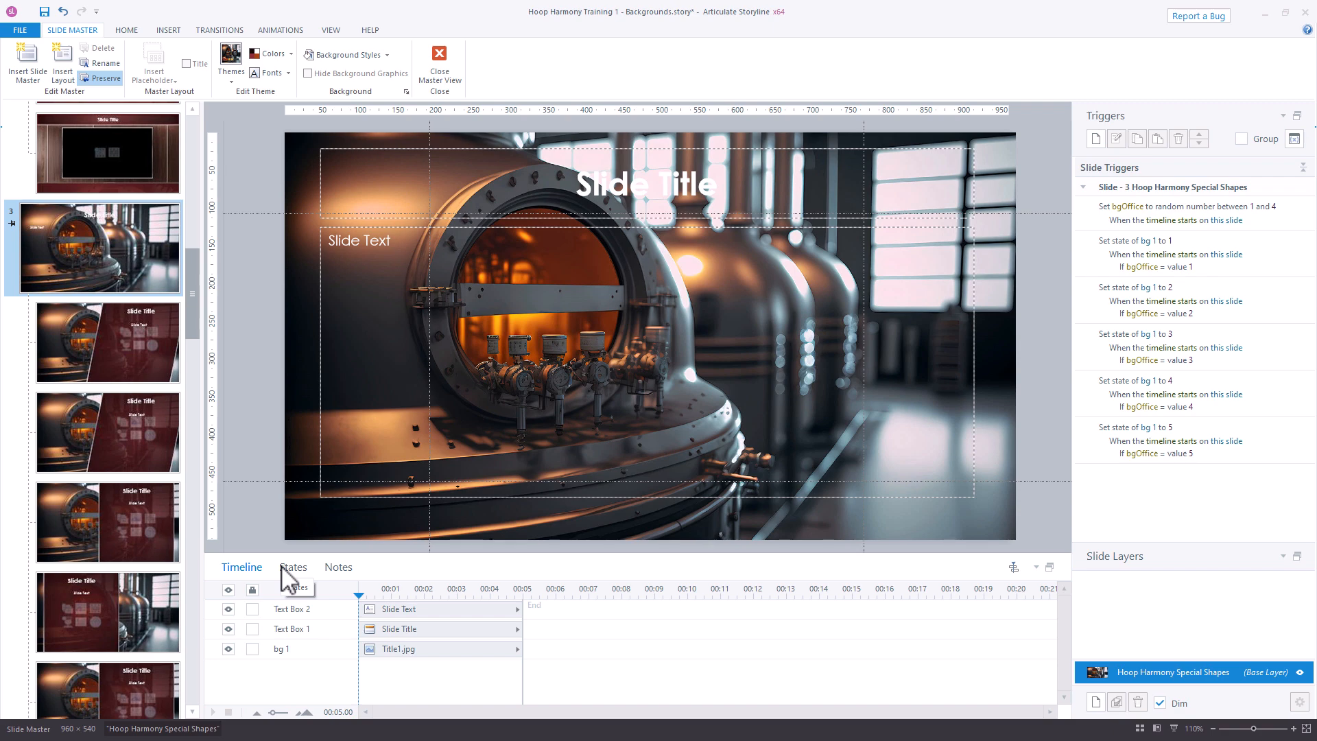
pyautogui.click(439, 64)
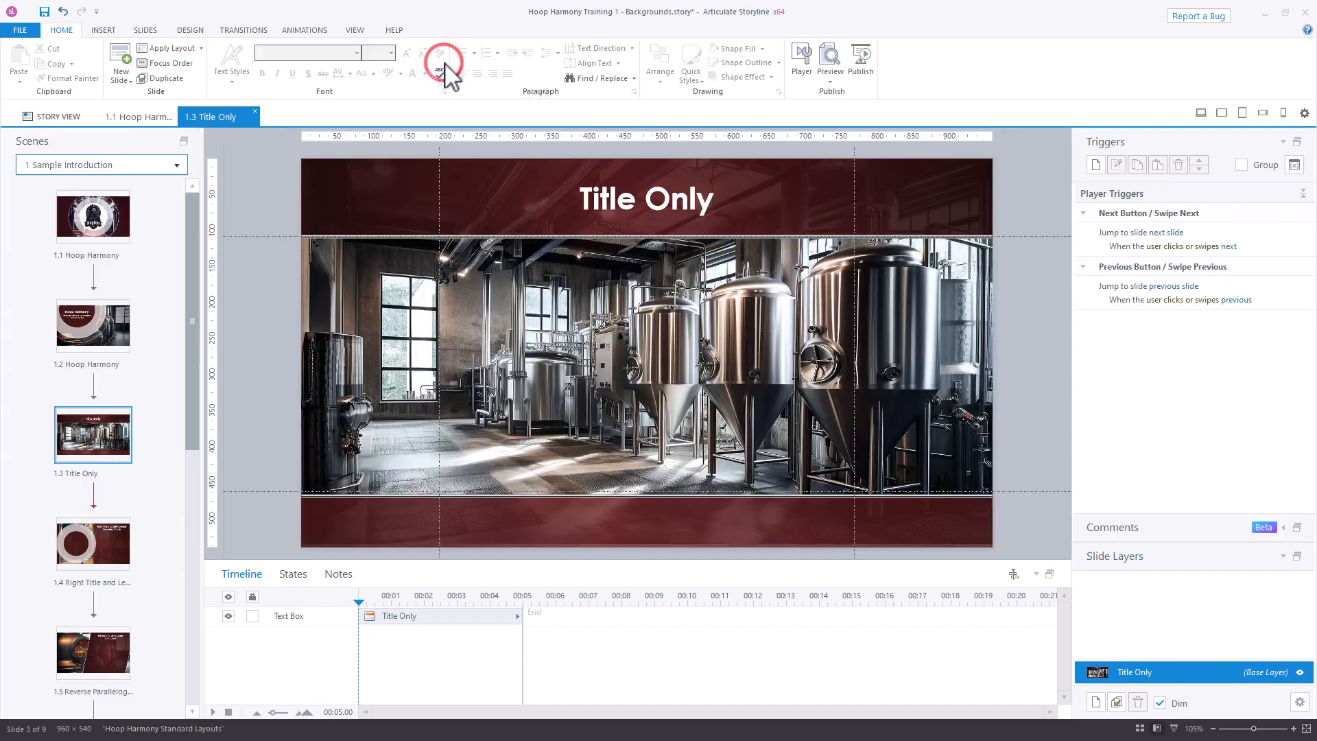
# Preview the Sample Introduction scene and view its title, Instructions and Objectives slides with their backgrounds.
pyautogui.click(831, 77)
pyautogui.click(850, 111)
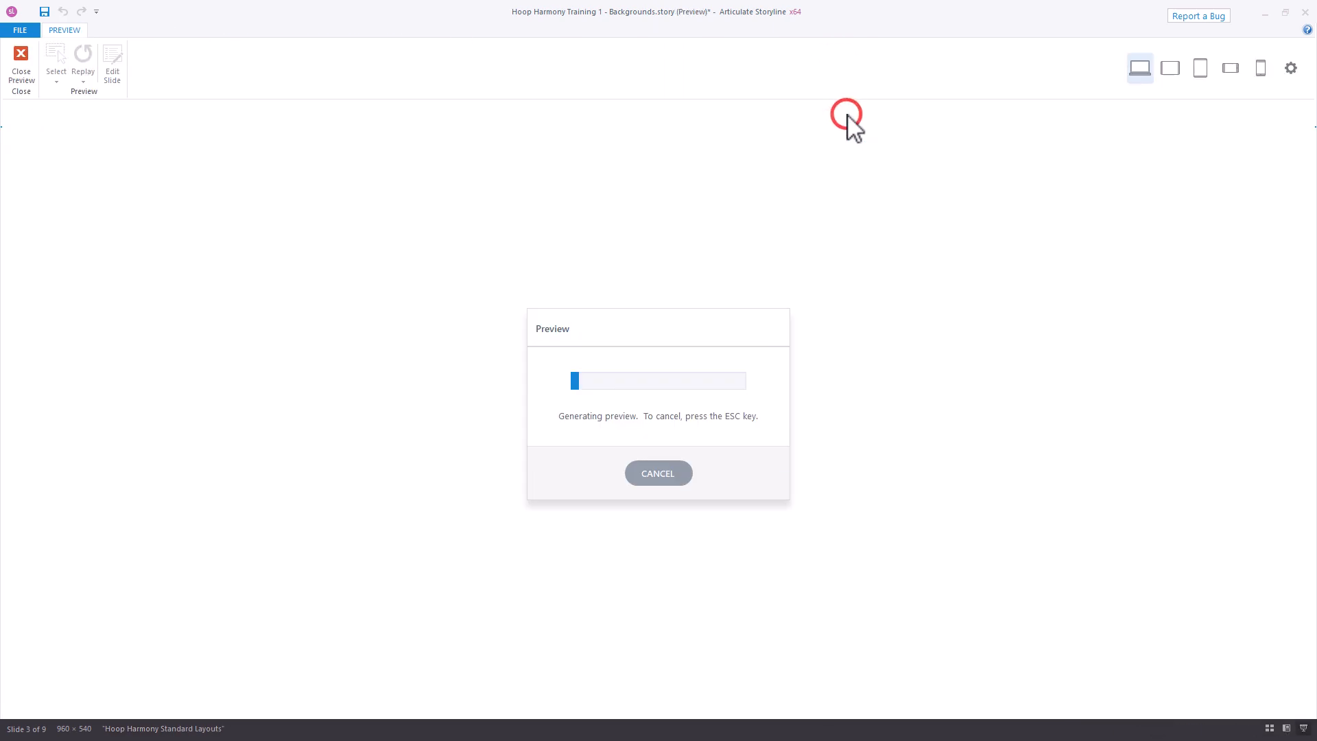
pyautogui.click(82, 56)
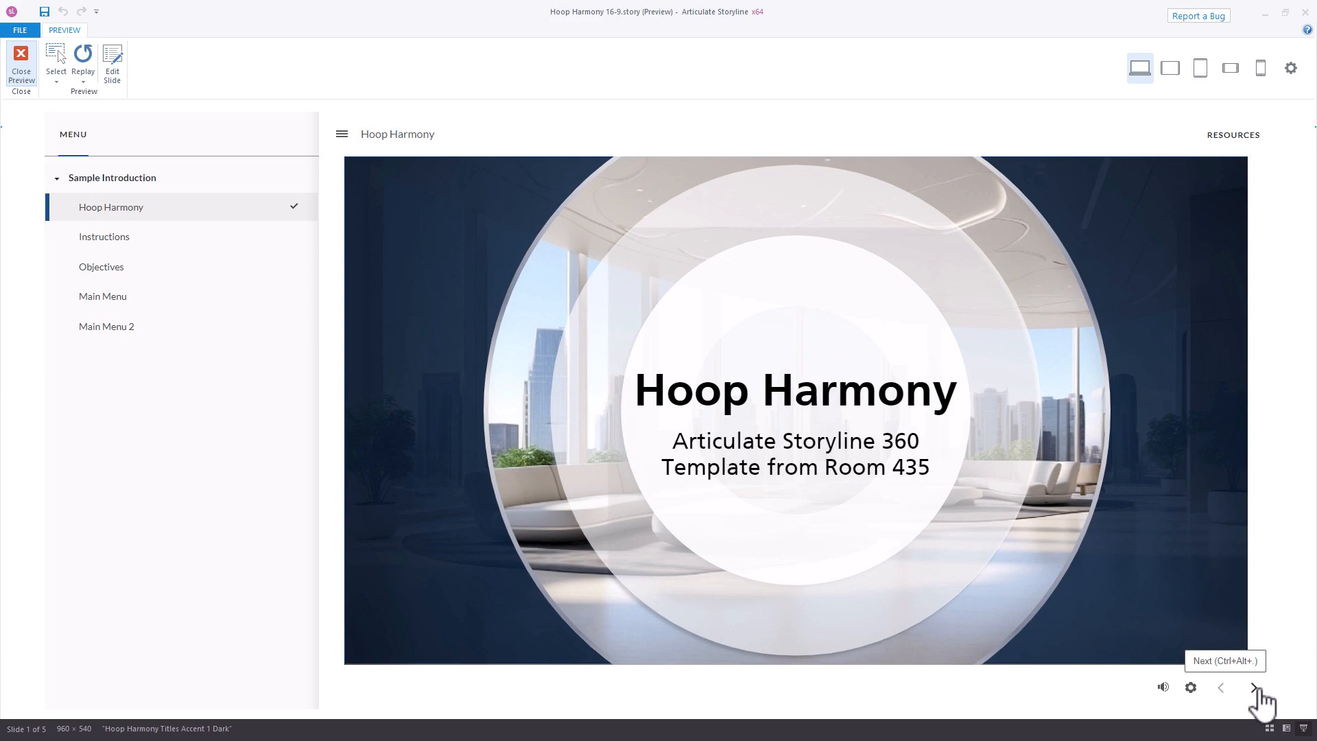
pyautogui.click(1255, 688)
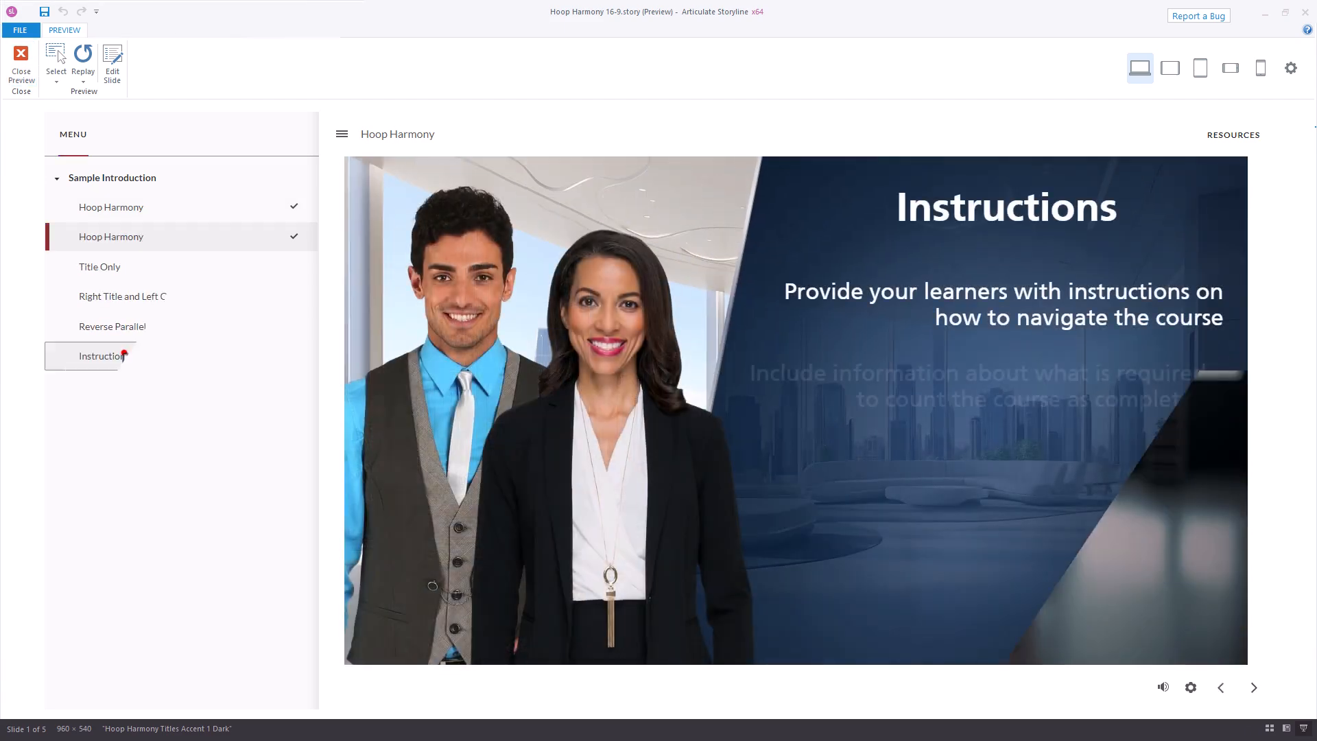
pyautogui.click(124, 355)
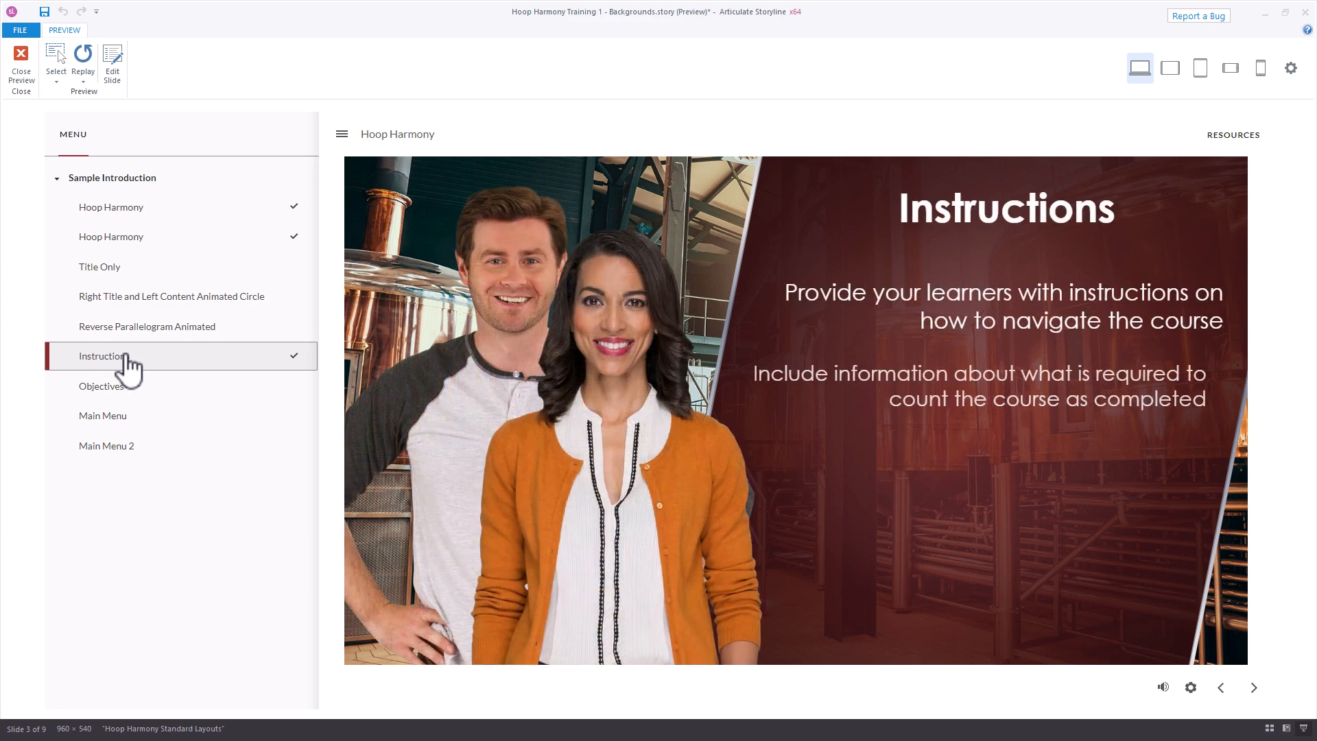
pyautogui.click(129, 395)
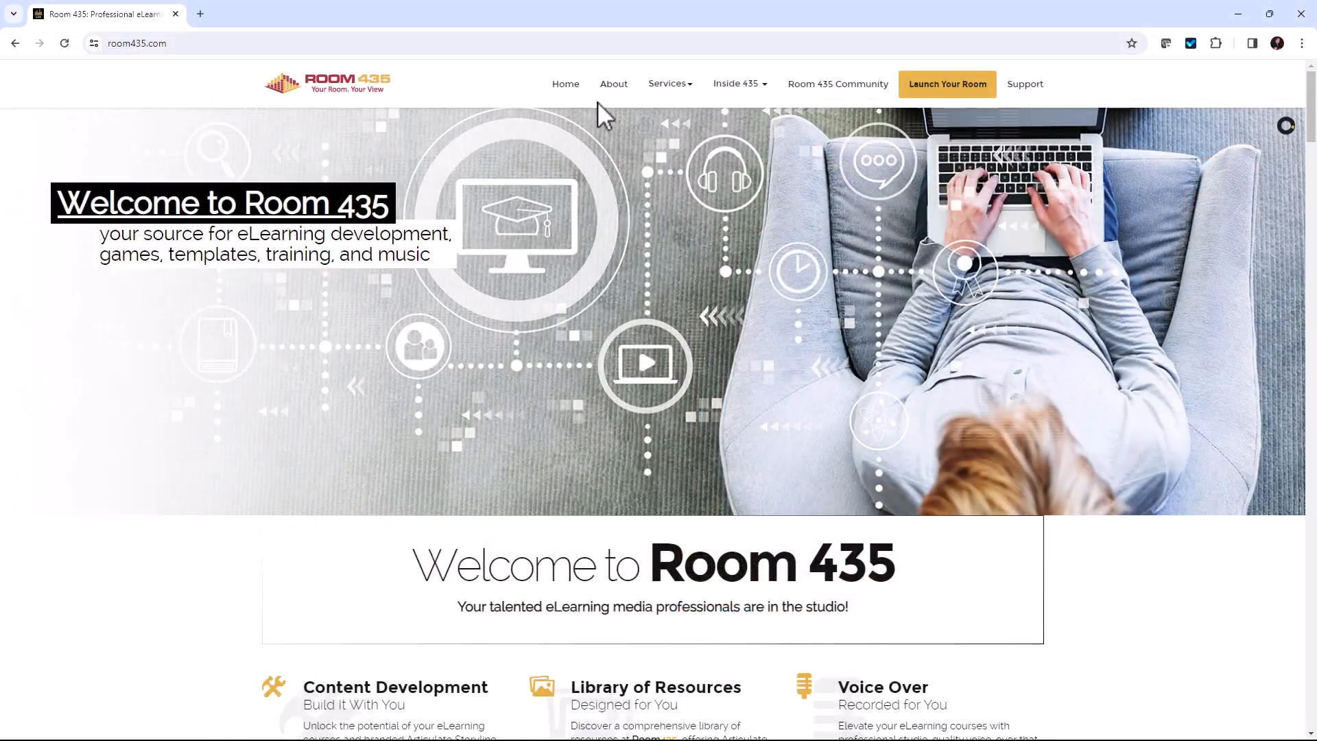
# On the Room 435 website in the browser, open the Storyline Templates page and browse the offered course templates.
pyautogui.moveTo(667, 87)
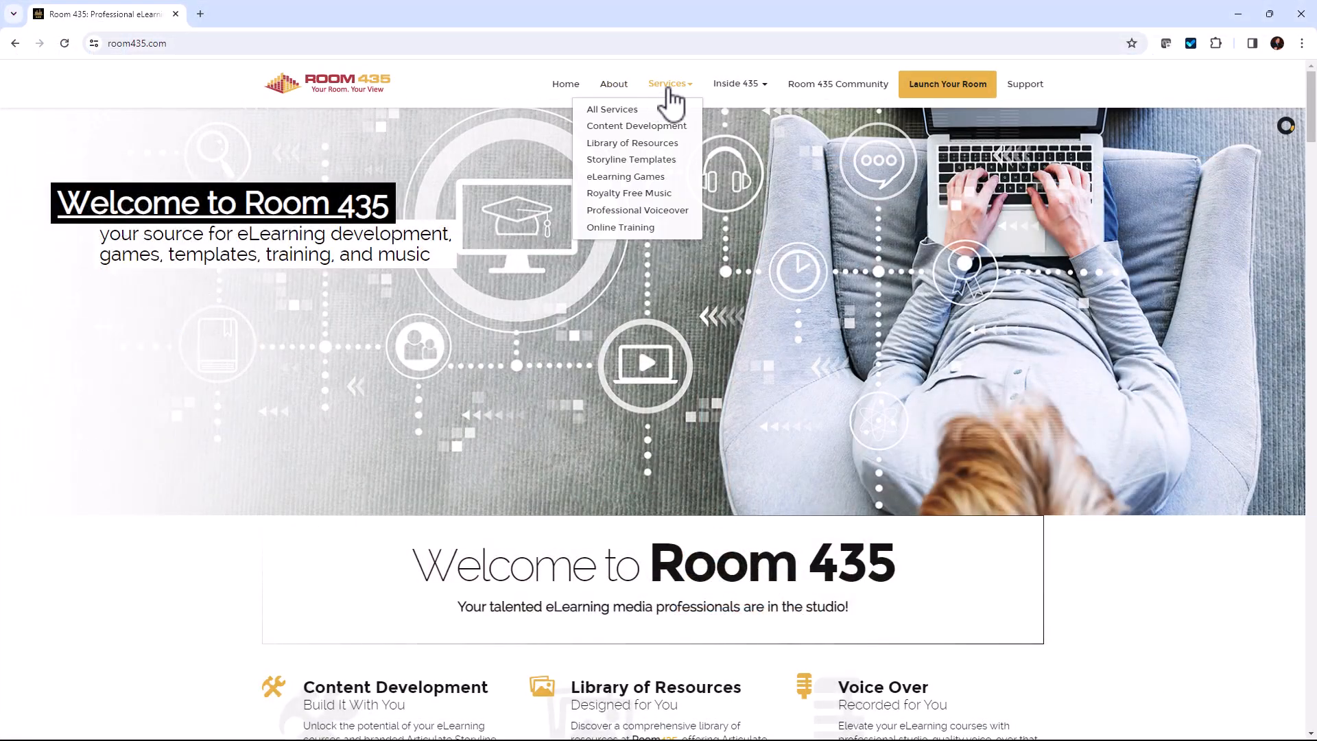
pyautogui.click(651, 162)
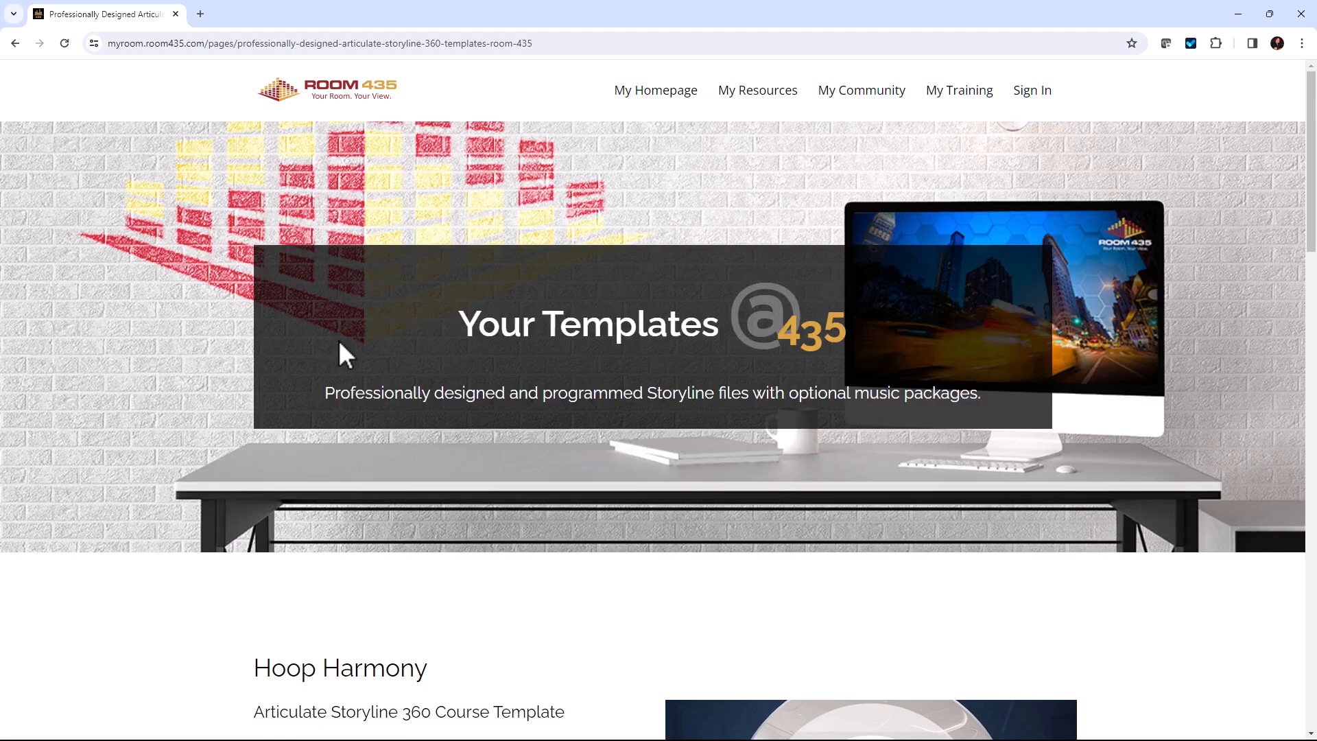
pyautogui.scroll(-10, 339, 342)
pyautogui.scroll(-8, 304, 345)
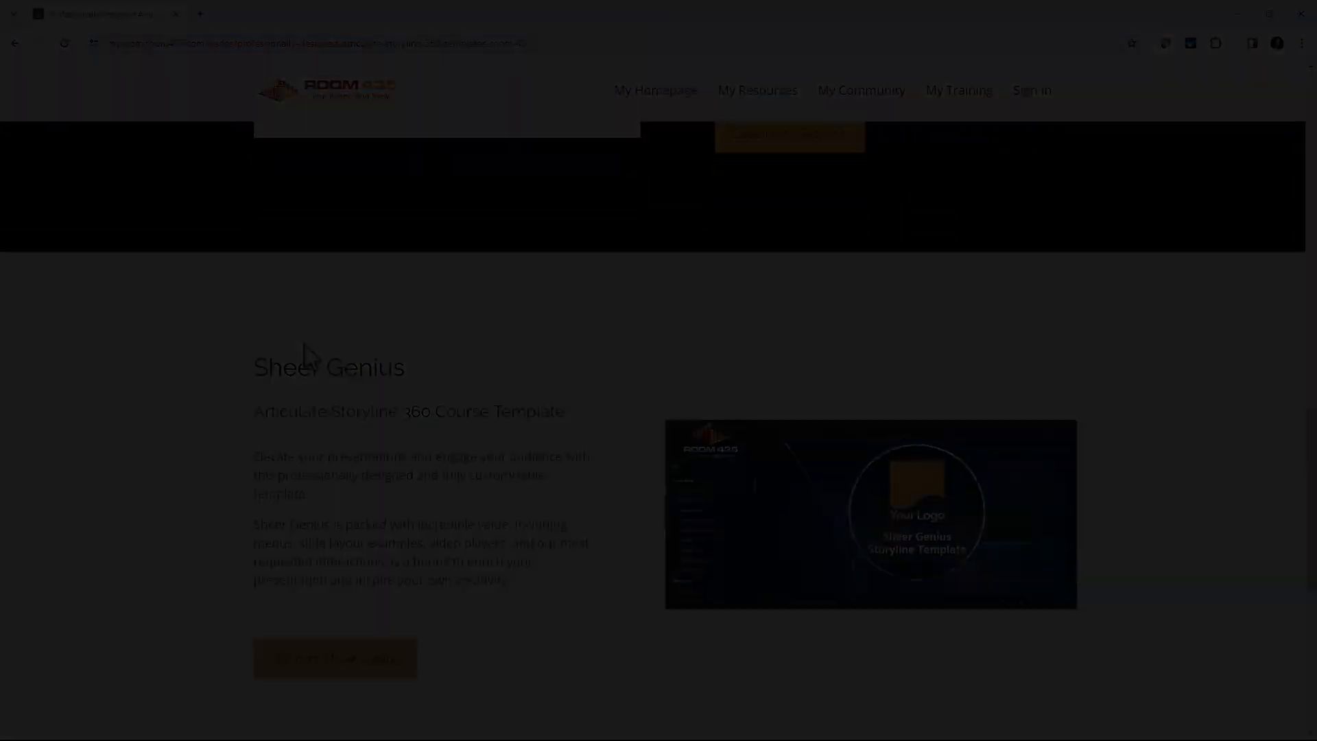